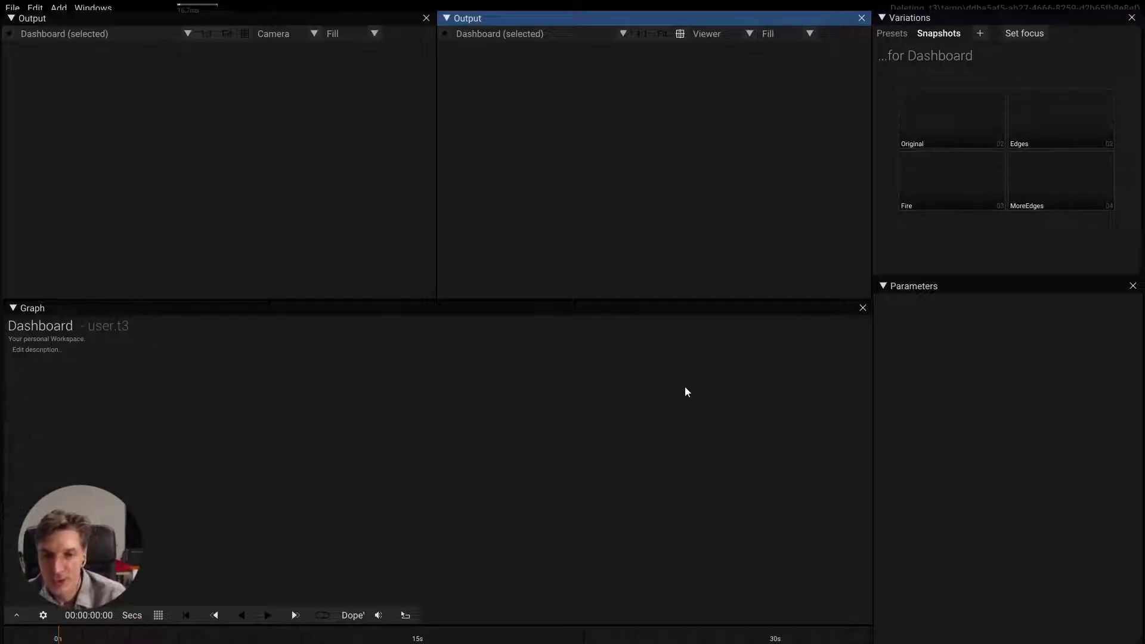
Add a String node to the graph and paste the long sentence into it
{"action": "left_click", "coordinate": [342, 420]}
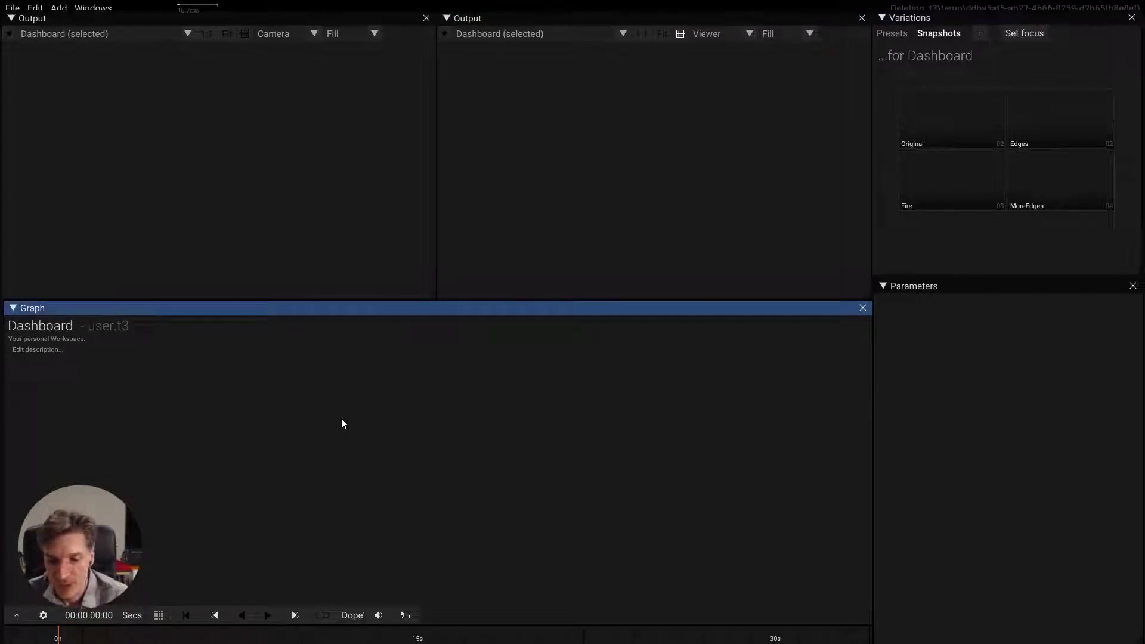
{"action": "key", "text": "Tab"}
{"action": "type", "text": "string"}
{"action": "key", "text": "Return"}
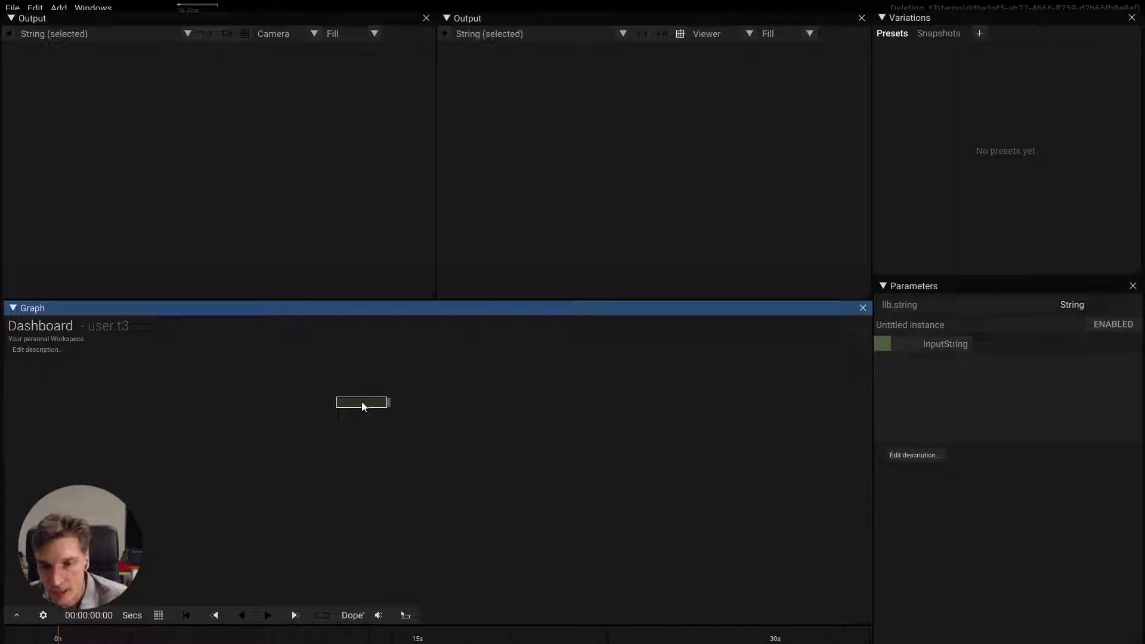
{"action": "key", "text": "ctrl+v"}
Set the String node to Resizable display, enlarge it and move it left
{"action": "left_click", "coordinate": [391, 416]}
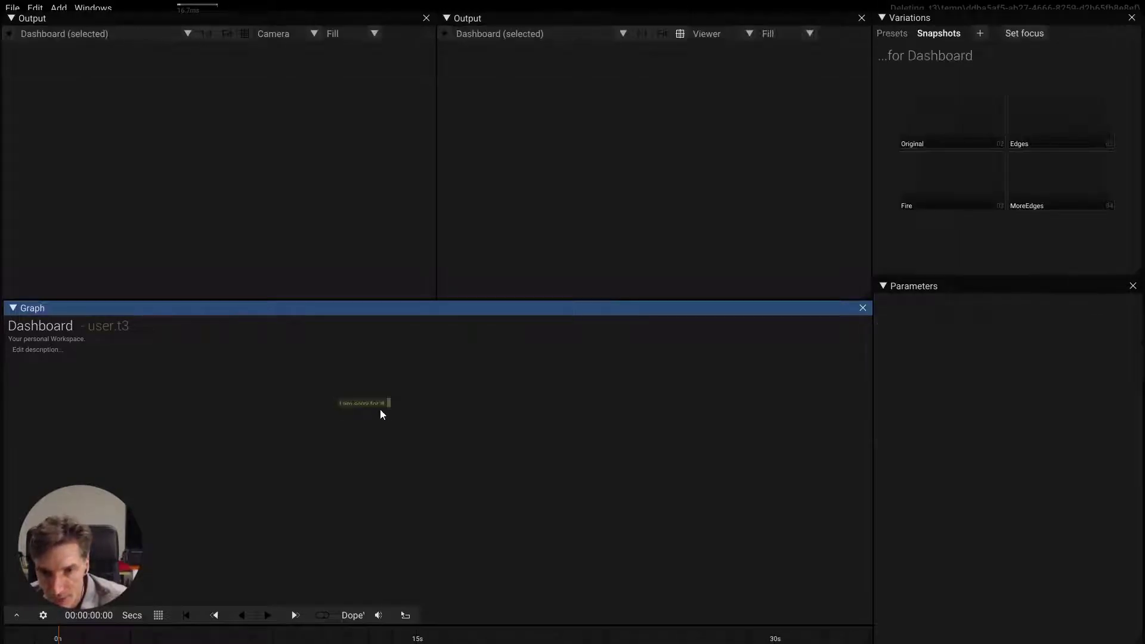
{"action": "right_click", "coordinate": [386, 406]}
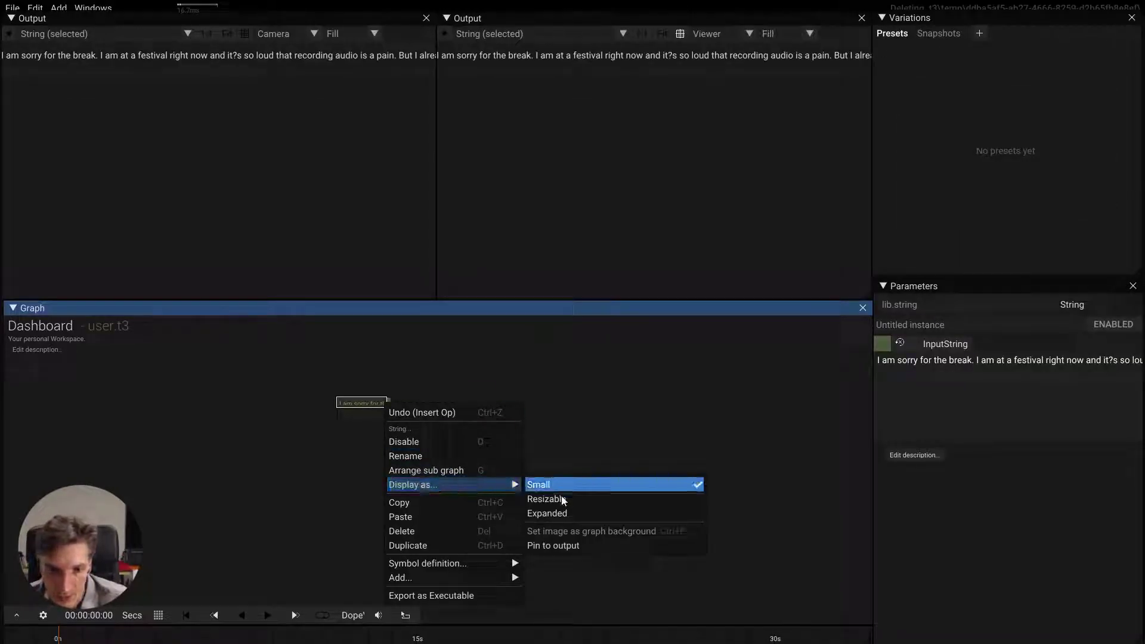
{"action": "left_click", "coordinate": [543, 500]}
{"action": "mouse_move", "coordinate": [389, 433]}
{"action": "left_mouse_down"}
{"action": "mouse_move", "coordinate": [859, 442]}
{"action": "mouse_move", "coordinate": [399, 469]}
{"action": "left_mouse_up"}
{"action": "left_click_drag", "start_coordinate": [366, 415], "coordinate": [260, 409]}
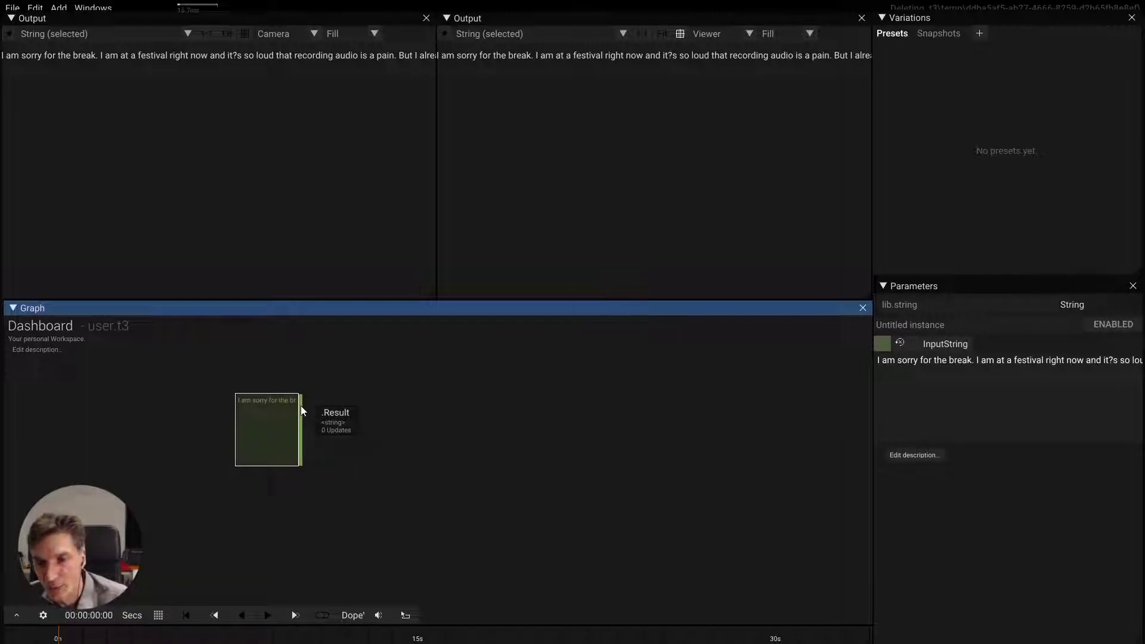
Connect a new GetStringPart node to the String output, leaving SplitInto on Lines
{"action": "left_click_drag", "start_coordinate": [300, 406], "coordinate": [353, 400]}
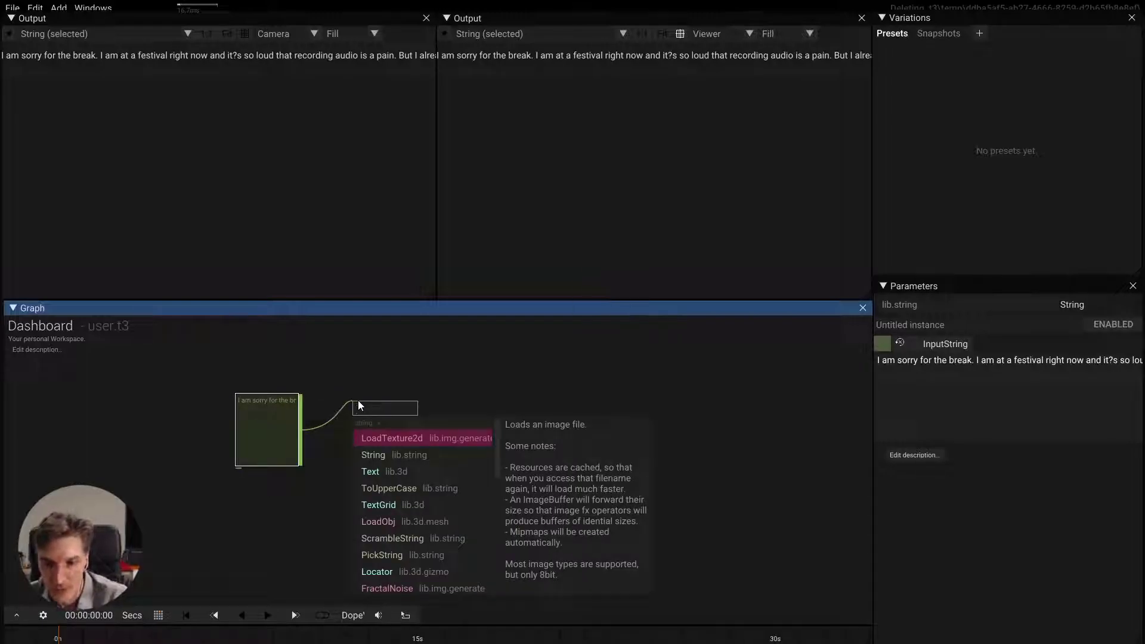
{"action": "type", "text": "p"}
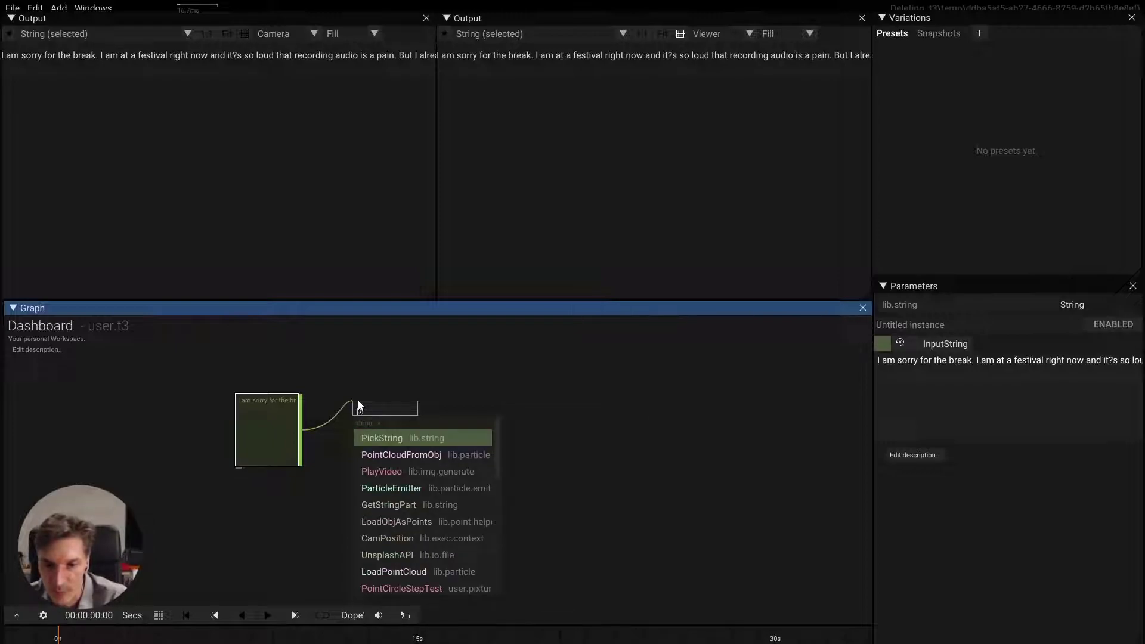
{"action": "key", "text": "Down"}
{"action": "key", "text": "Down"}
{"action": "key", "text": "Down"}
{"action": "key", "text": "Down"}
{"action": "key", "text": "Return"}
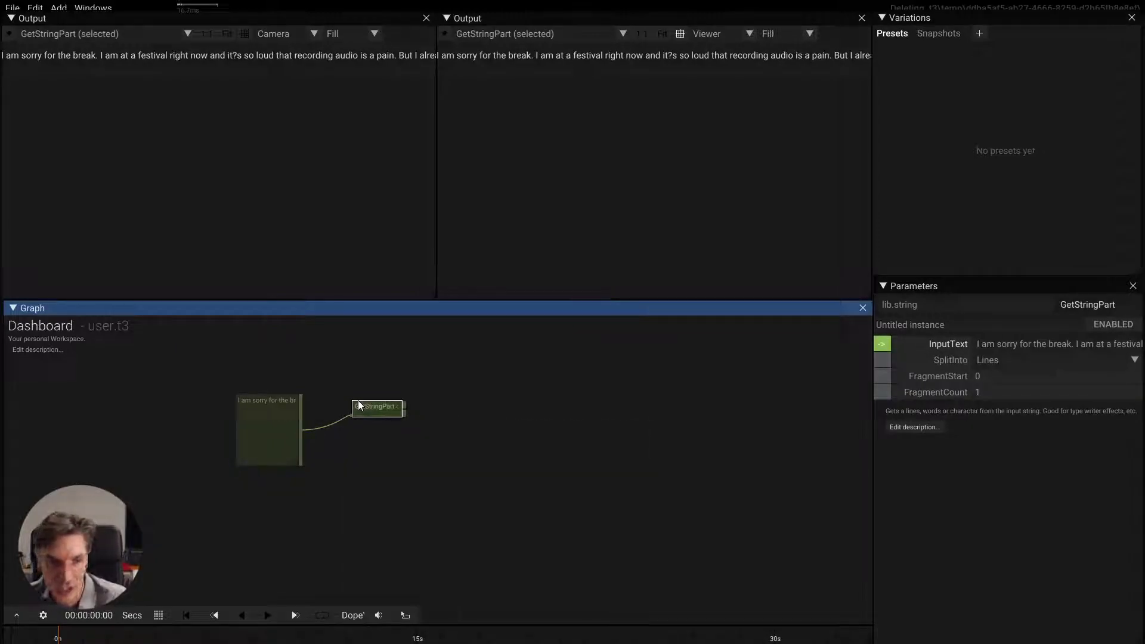
{"action": "left_click", "coordinate": [1005, 362]}
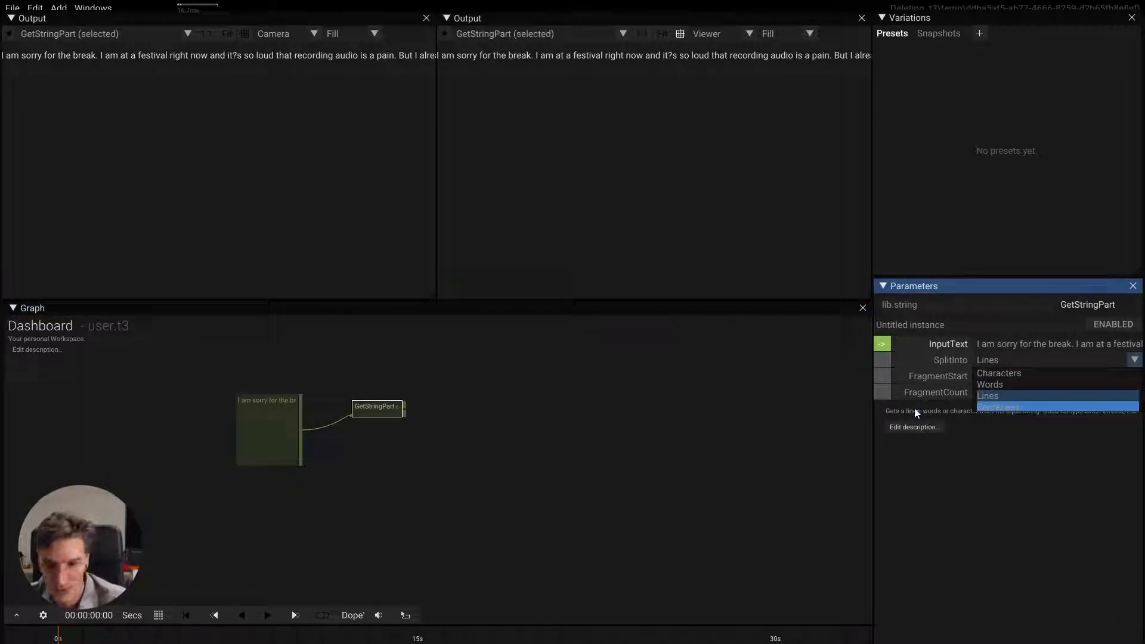
{"action": "left_click", "coordinate": [266, 406]}
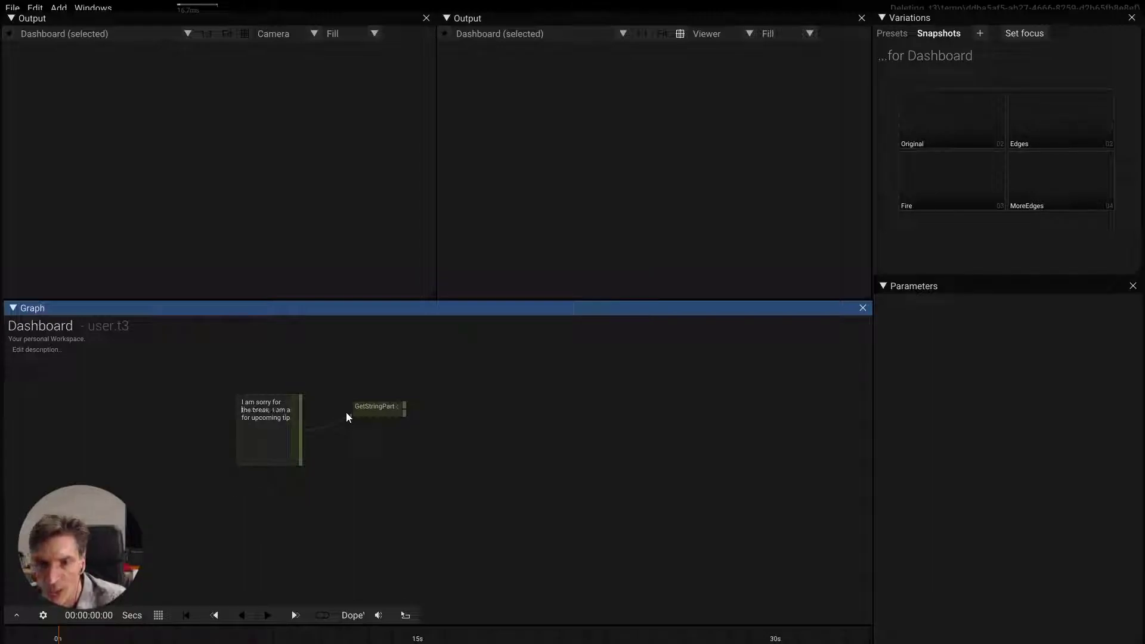
{"action": "mouse_move", "coordinate": [378, 407]}
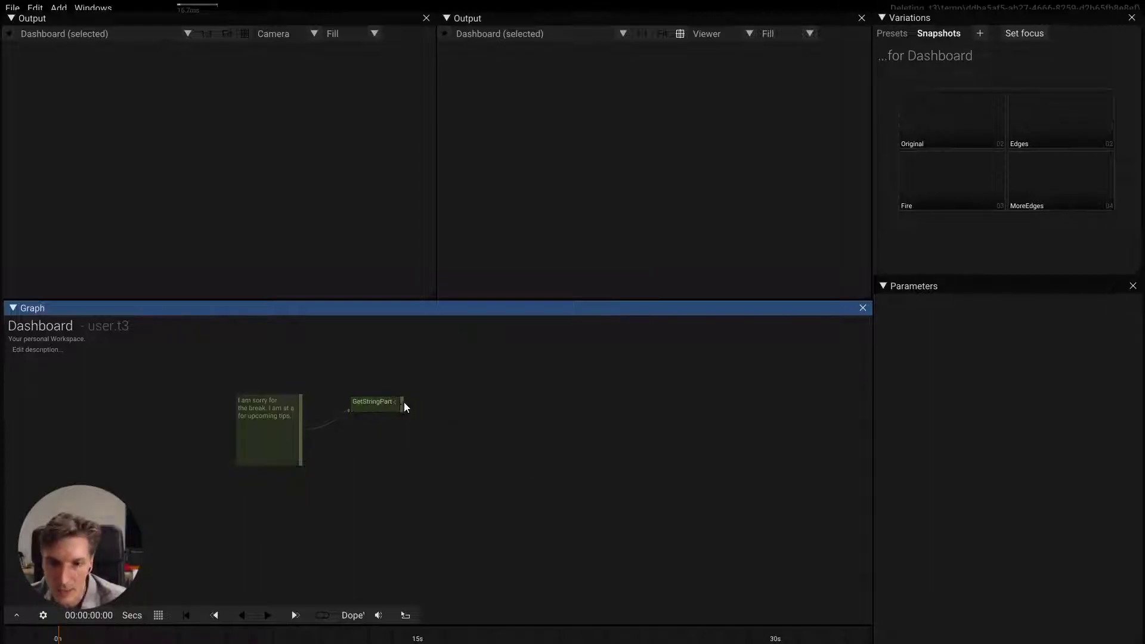
Attach a Text node to GetStringPart and pin it in the right output view, showing 'I am sorry for'
{"action": "left_click_drag", "start_coordinate": [404, 404], "coordinate": [503, 407]}
{"action": "type", "text": "te"}
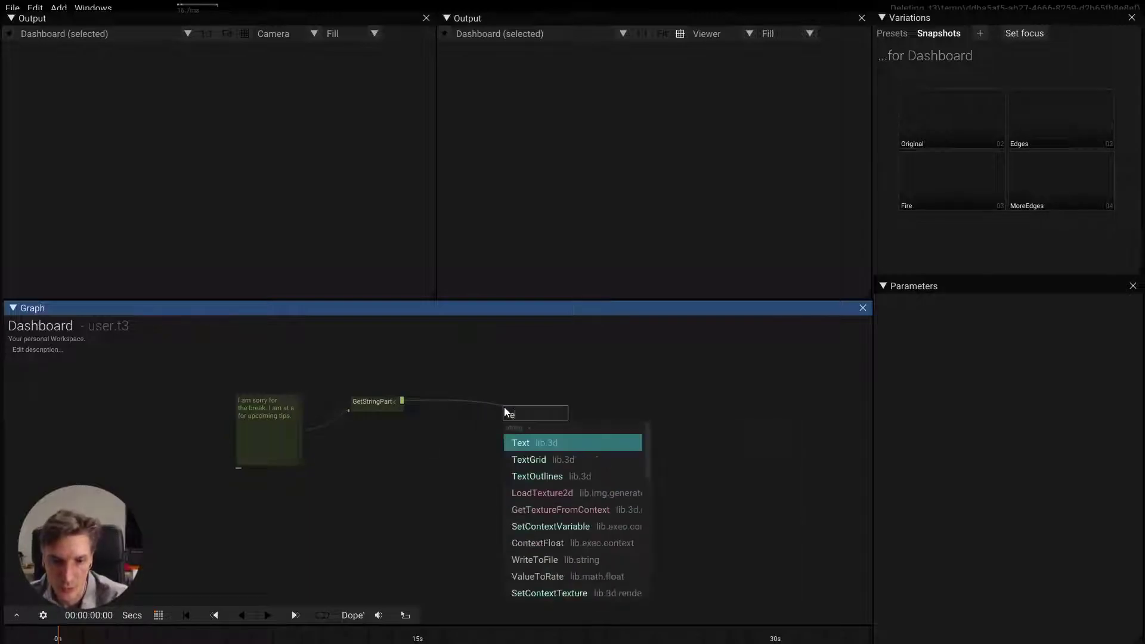
{"action": "type", "text": "xt"}
{"action": "key", "text": "Return"}
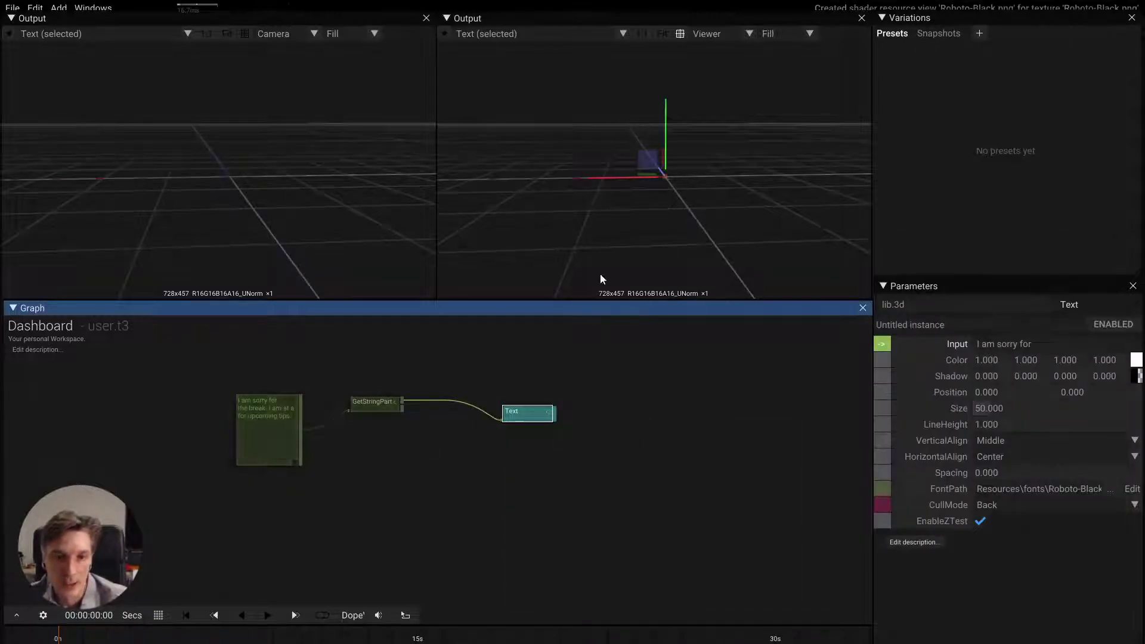
{"action": "left_click", "coordinate": [603, 251]}
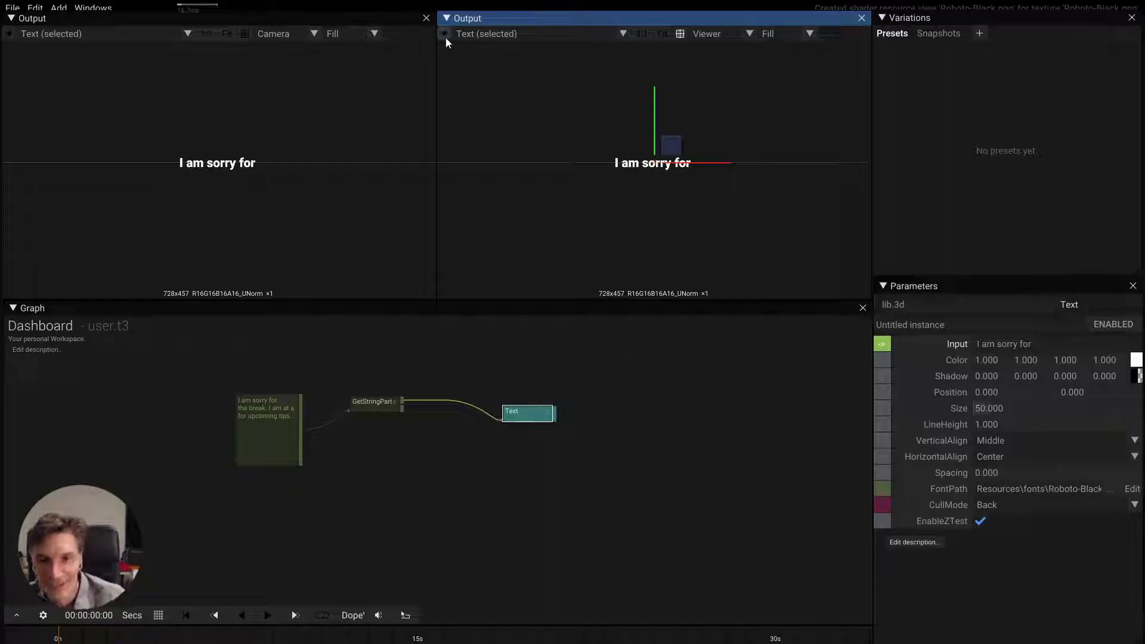
{"action": "scroll", "coordinate": [399, 441], "scroll_direction": "up", "scroll_amount": 3}
{"action": "left_click", "coordinate": [281, 484]}
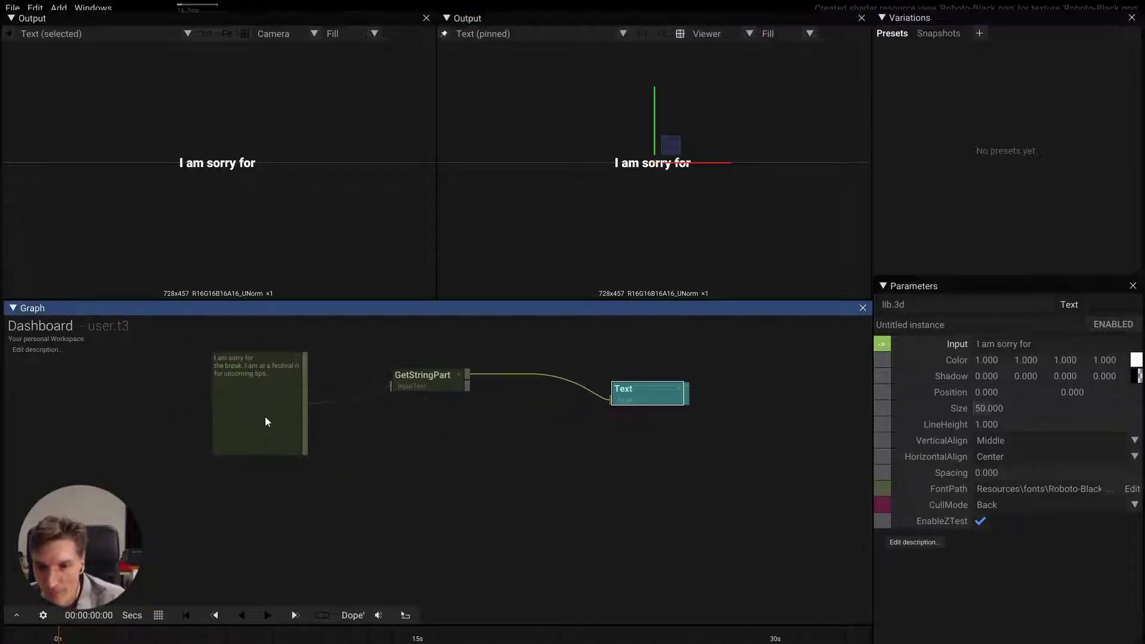
Try higher GetStringPart FragmentCount values, then reset FragmentCount to 1
{"action": "left_click", "coordinate": [428, 387]}
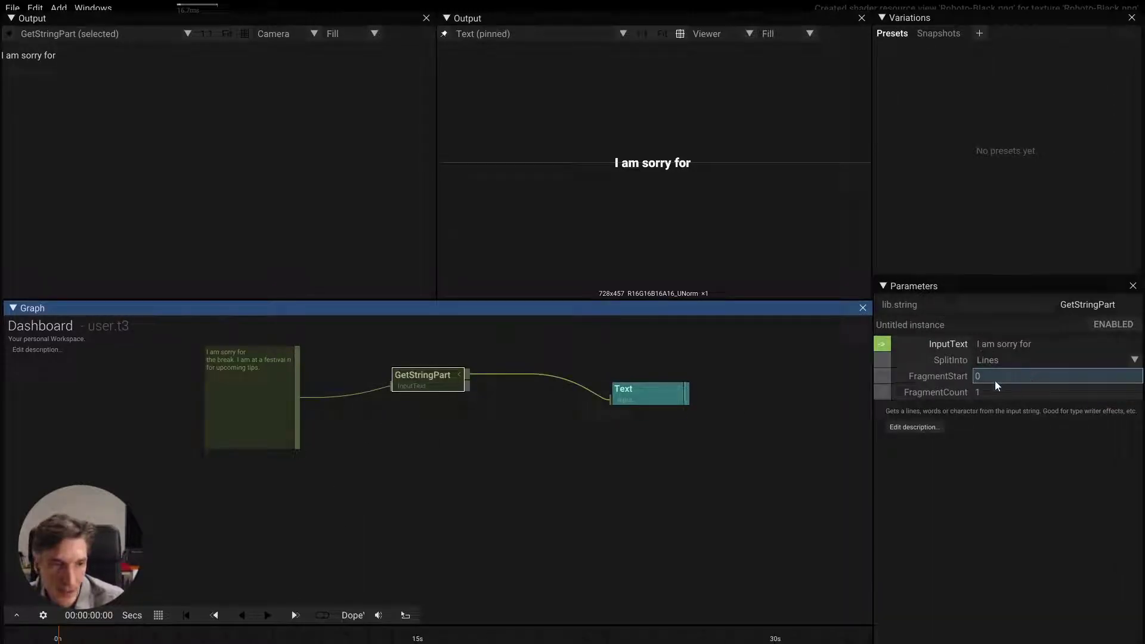
{"action": "left_click", "coordinate": [982, 394]}
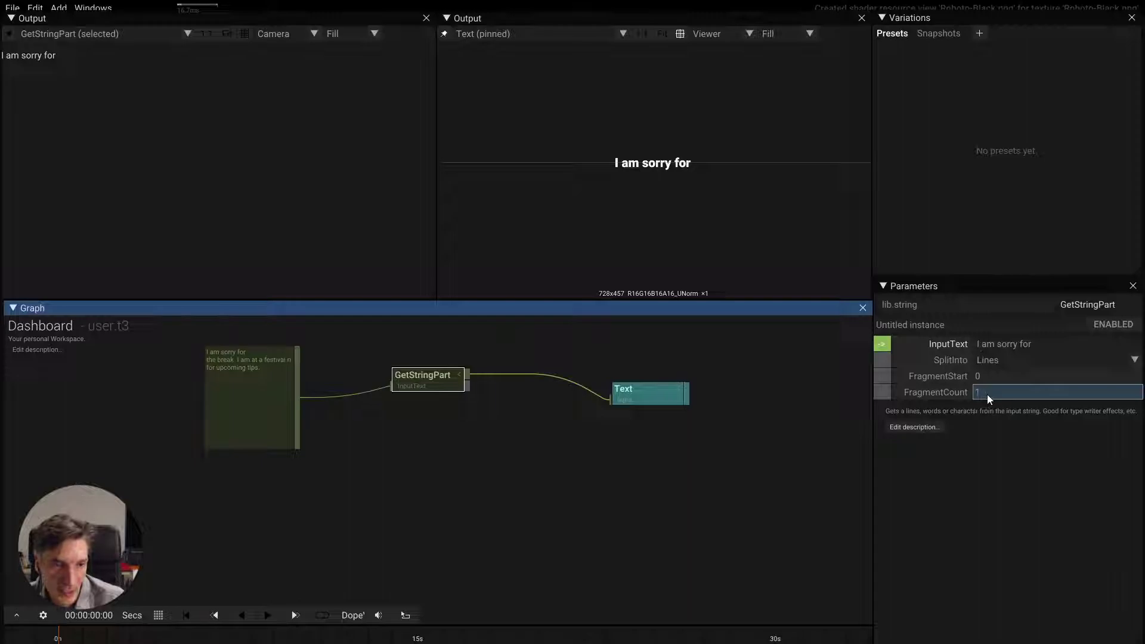
{"action": "mouse_move", "coordinate": [987, 395]}
{"action": "left_mouse_down"}
{"action": "mouse_move", "coordinate": [975, 373]}
{"action": "mouse_move", "coordinate": [1139, 378]}
{"action": "mouse_move", "coordinate": [886, 532]}
{"action": "left_mouse_up"}
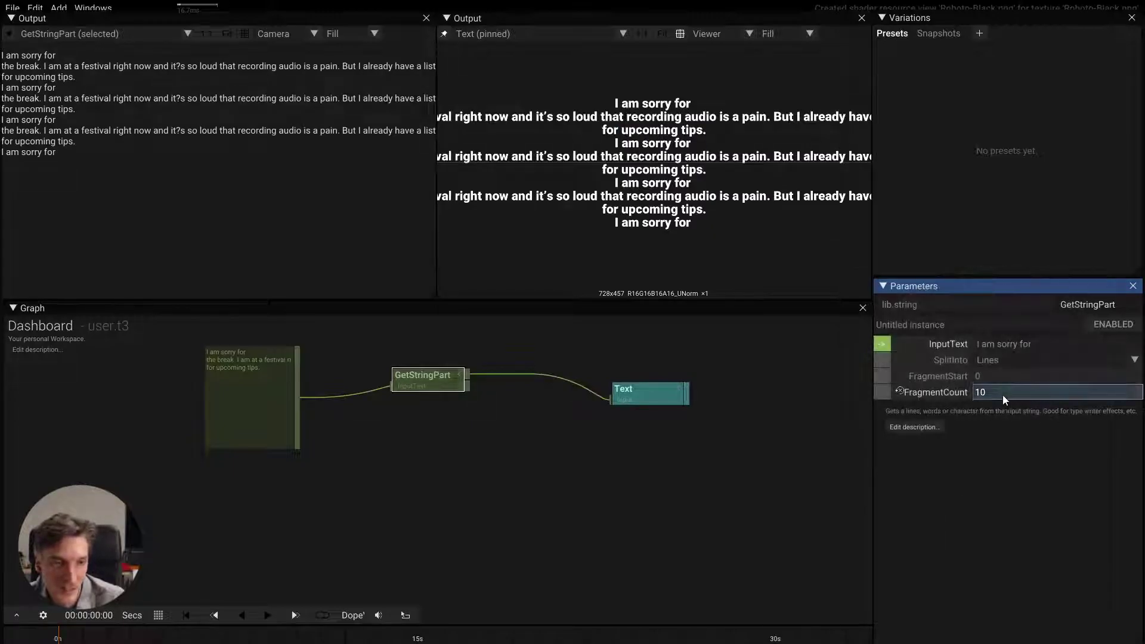
{"action": "mouse_move", "coordinate": [1004, 395]}
{"action": "left_mouse_down"}
{"action": "mouse_move", "coordinate": [994, 457]}
{"action": "mouse_move", "coordinate": [949, 457]}
{"action": "left_mouse_up"}
{"action": "left_click", "coordinate": [951, 391]}
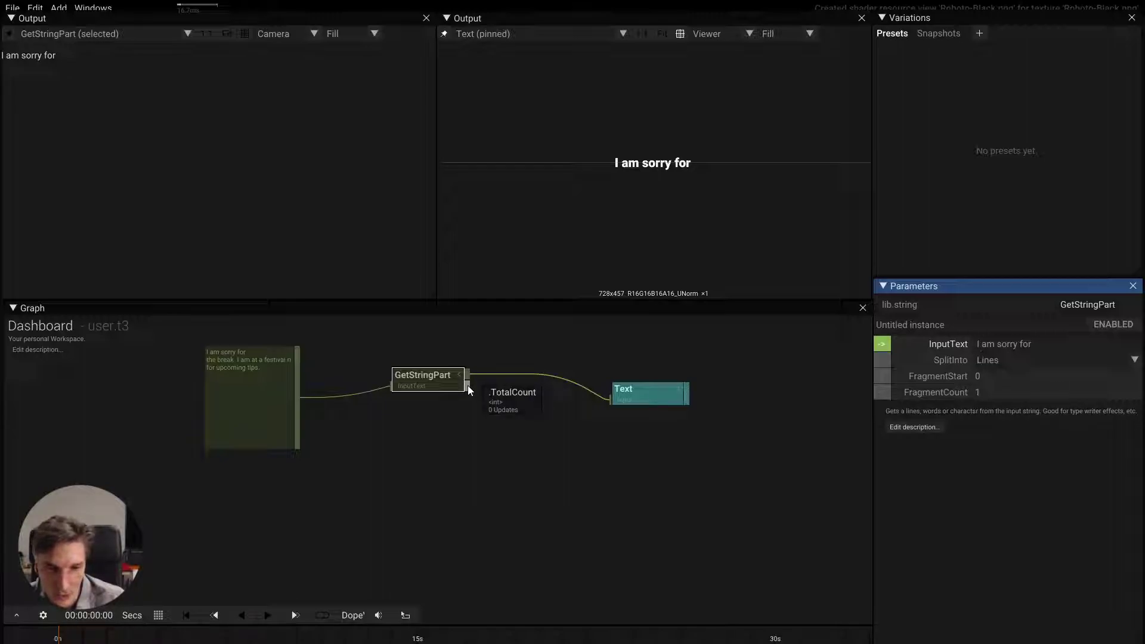
Switch SplitInto to Words and set FragmentStart to 13 so the output shows 'and'
{"action": "left_click", "coordinate": [1020, 381]}
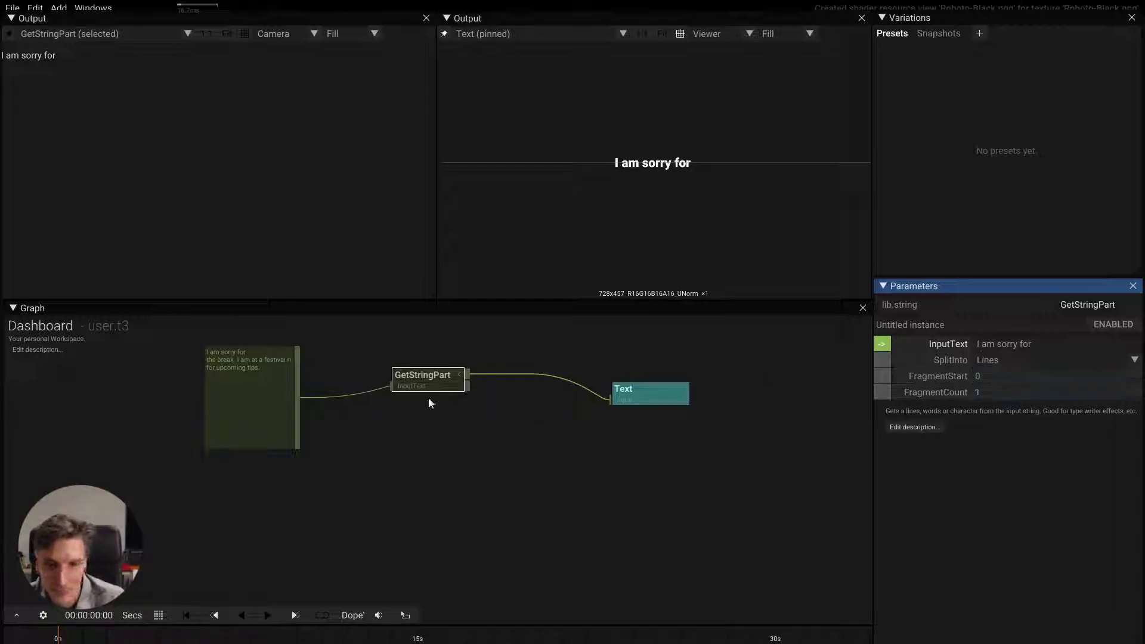
{"action": "mouse_move", "coordinate": [989, 379]}
{"action": "left_mouse_down"}
{"action": "mouse_move", "coordinate": [967, 463]}
{"action": "mouse_move", "coordinate": [965, 363]}
{"action": "mouse_move", "coordinate": [1007, 363]}
{"action": "left_mouse_up"}
{"action": "left_click", "coordinate": [1000, 356]}
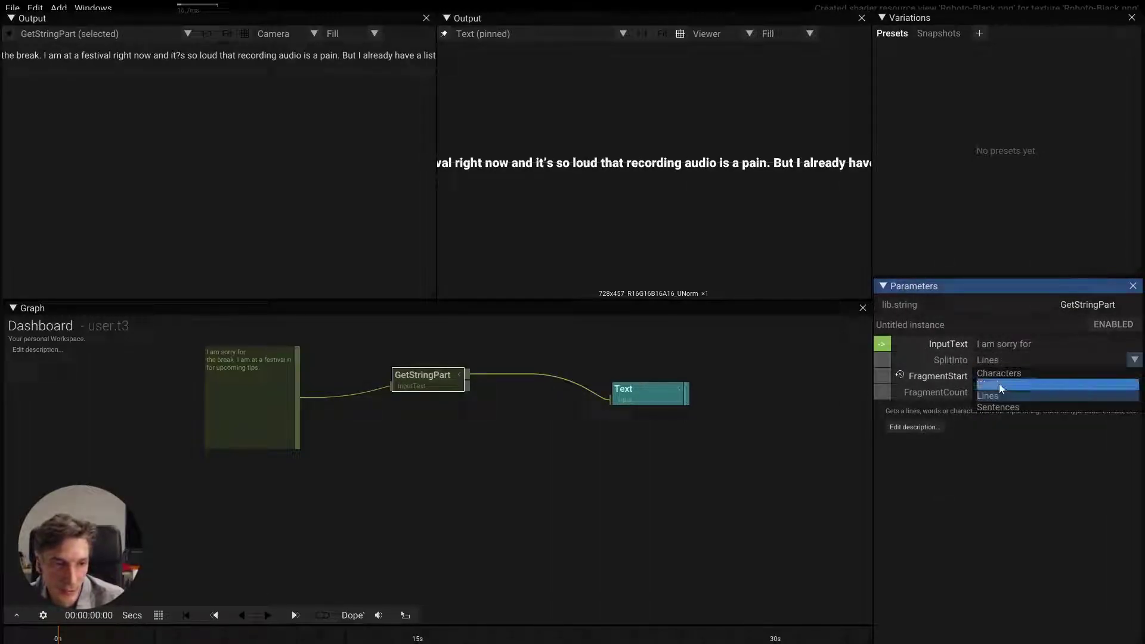
{"action": "left_click", "coordinate": [999, 386]}
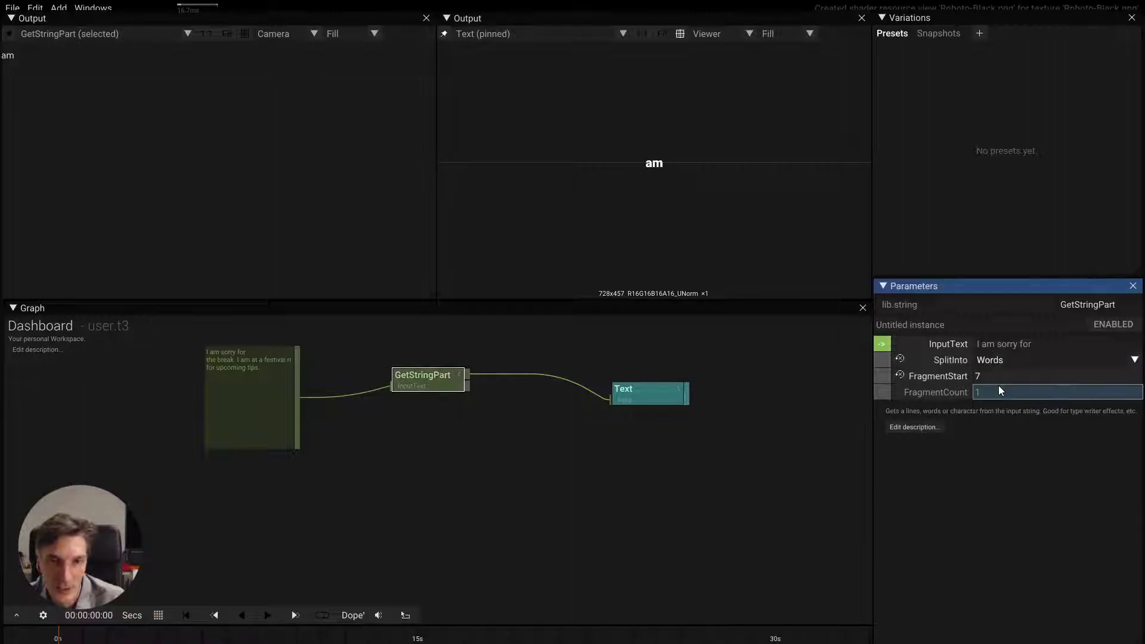
{"action": "left_click_drag", "start_coordinate": [988, 380], "coordinate": [1014, 411]}
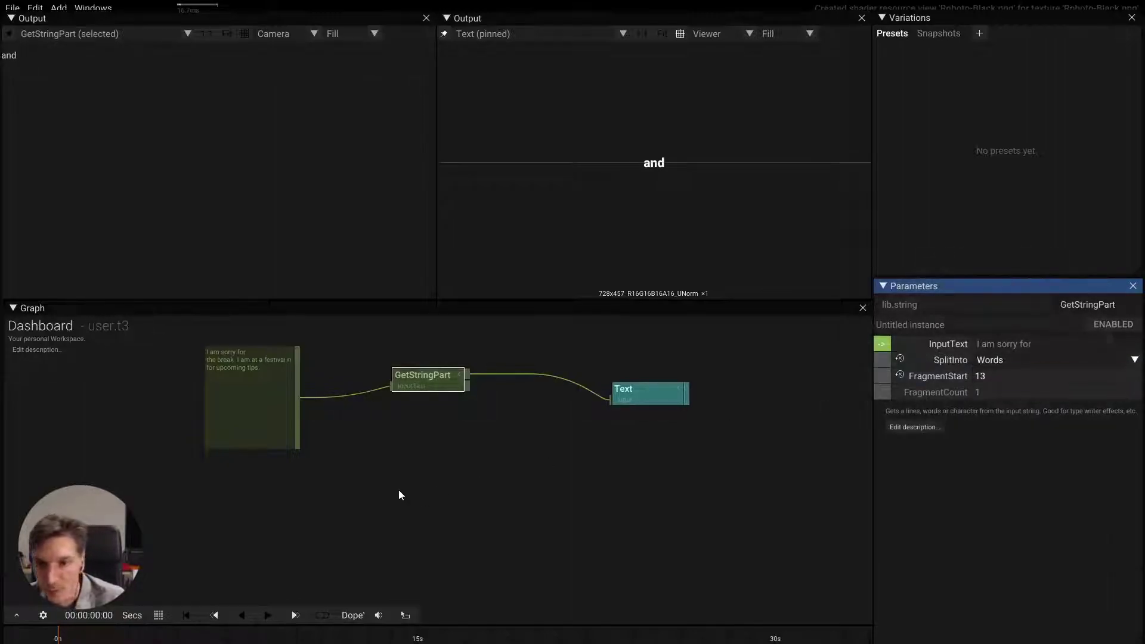
{"action": "left_click", "coordinate": [417, 503]}
{"action": "double_click", "coordinate": [419, 506]}
Add a Counter node at rate 4 feeding a new FloatToInt node
{"action": "type", "text": "coun"}
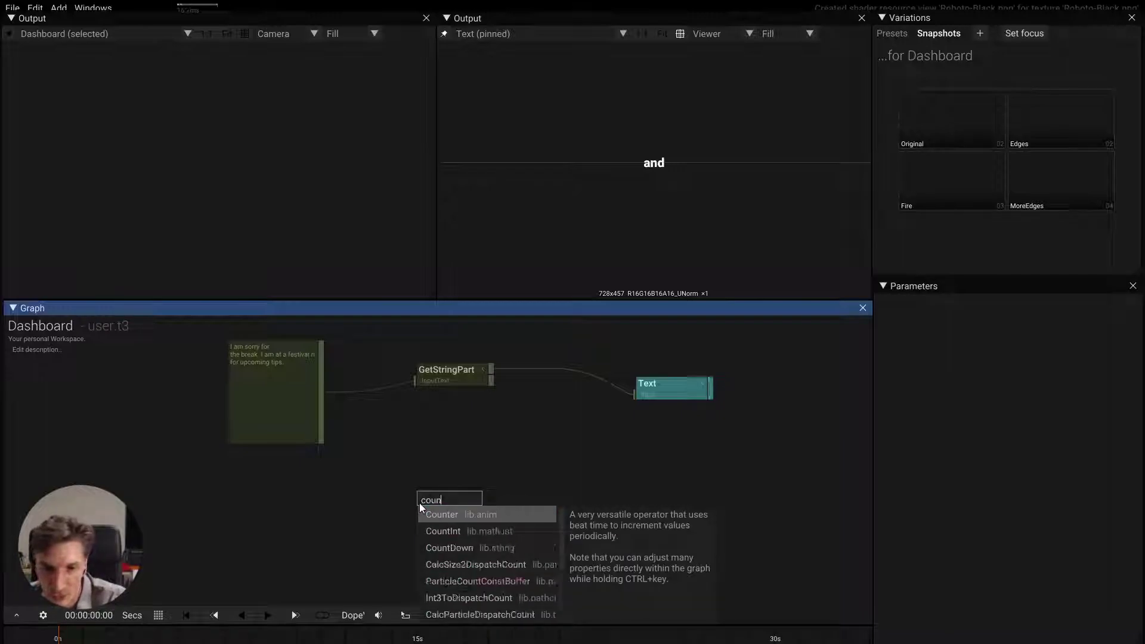
{"action": "key", "text": "Down"}
{"action": "key", "text": "Up"}
{"action": "key", "text": "Return"}
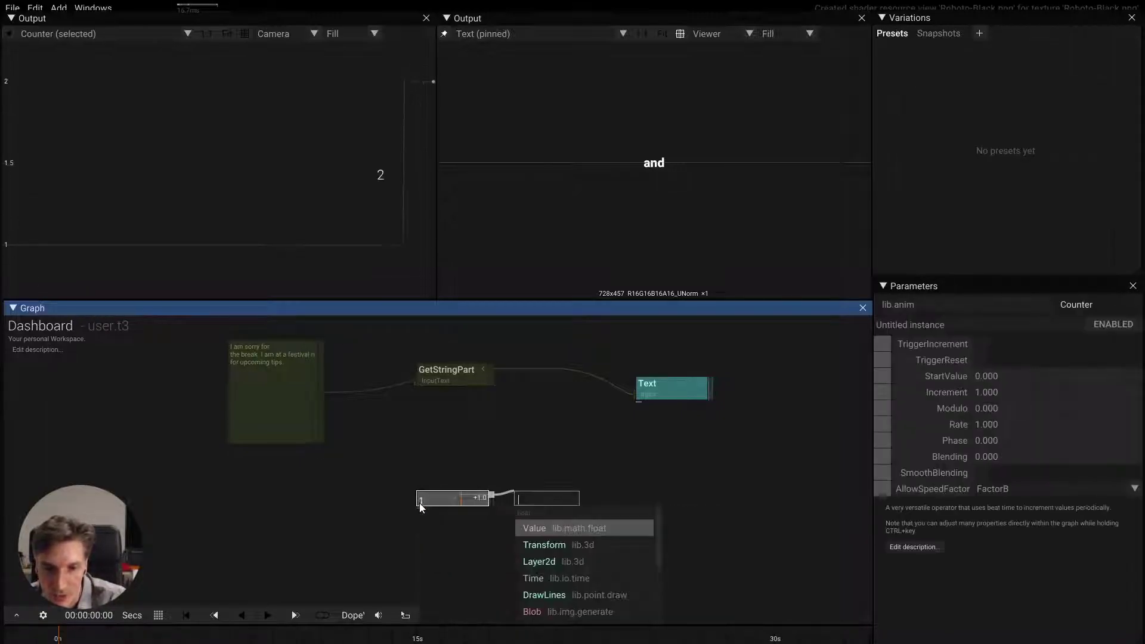
{"action": "type", "text": "to"}
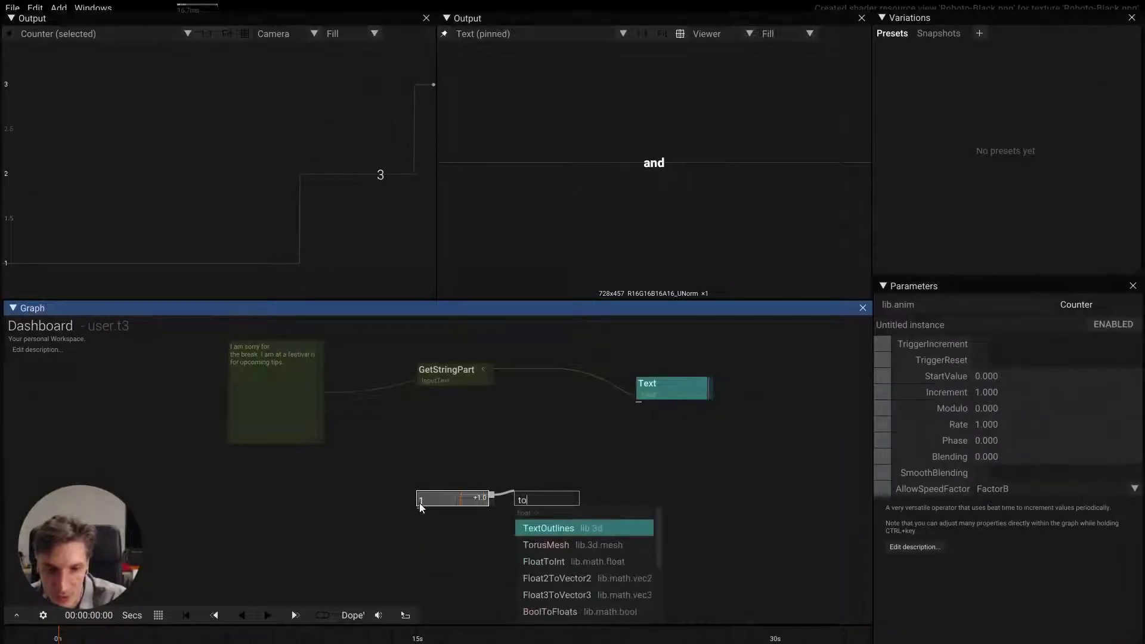
{"action": "key", "text": "Down"}
{"action": "key", "text": "Down"}
{"action": "key", "text": "Return"}
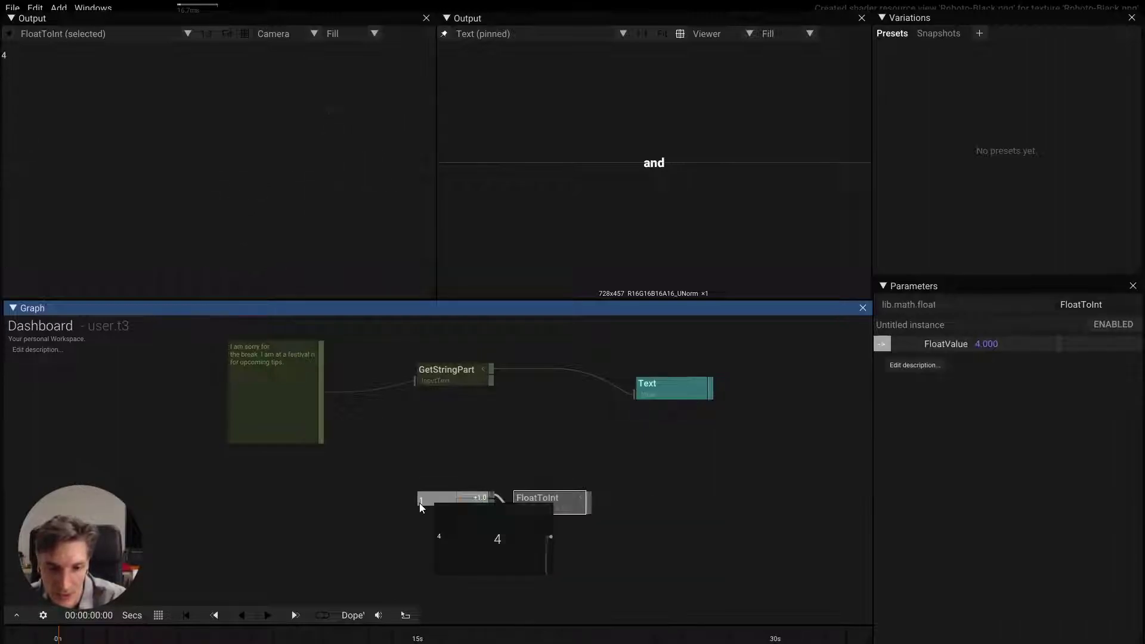
Wire FloatToInt into GetStringPart's word index and move the Counter and FloatToInt nodes down-left
{"action": "mouse_move", "coordinate": [590, 502]}
{"action": "left_mouse_down"}
{"action": "mouse_move", "coordinate": [500, 355]}
{"action": "mouse_move", "coordinate": [409, 407]}
{"action": "left_mouse_up"}
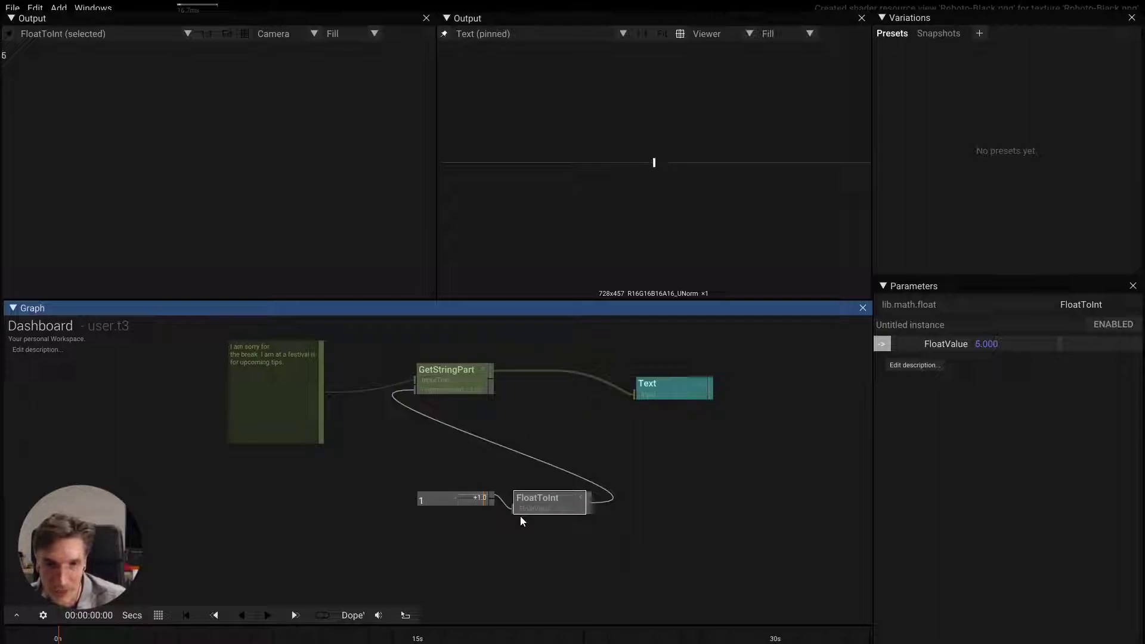
{"action": "left_click_drag", "start_coordinate": [427, 500], "coordinate": [424, 463]}
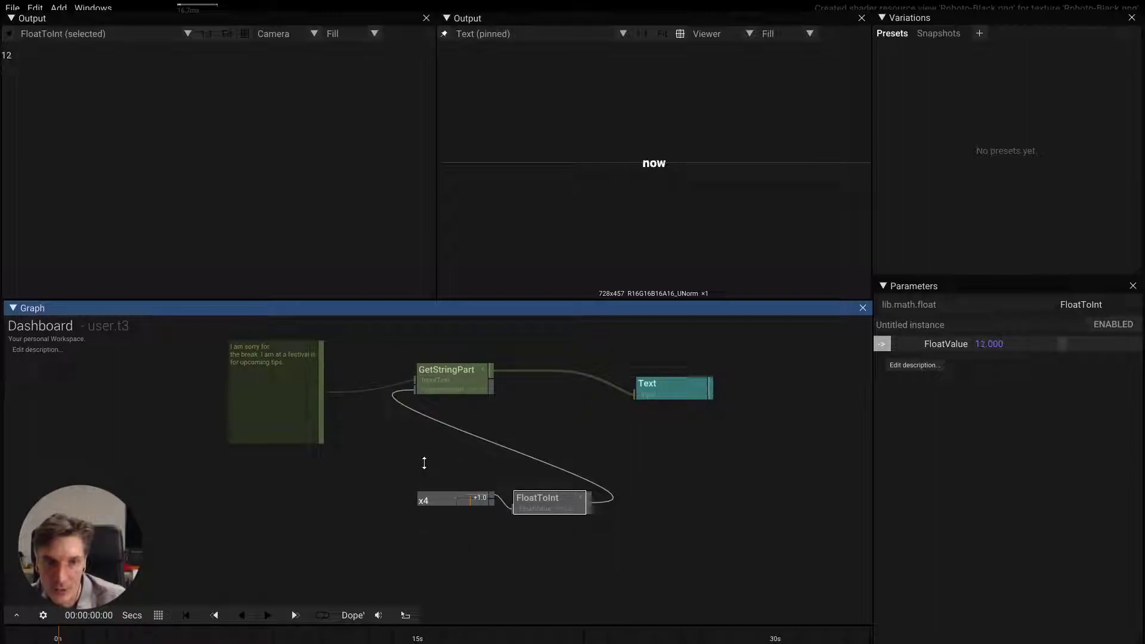
{"action": "left_click_drag", "start_coordinate": [452, 500], "coordinate": [399, 510]}
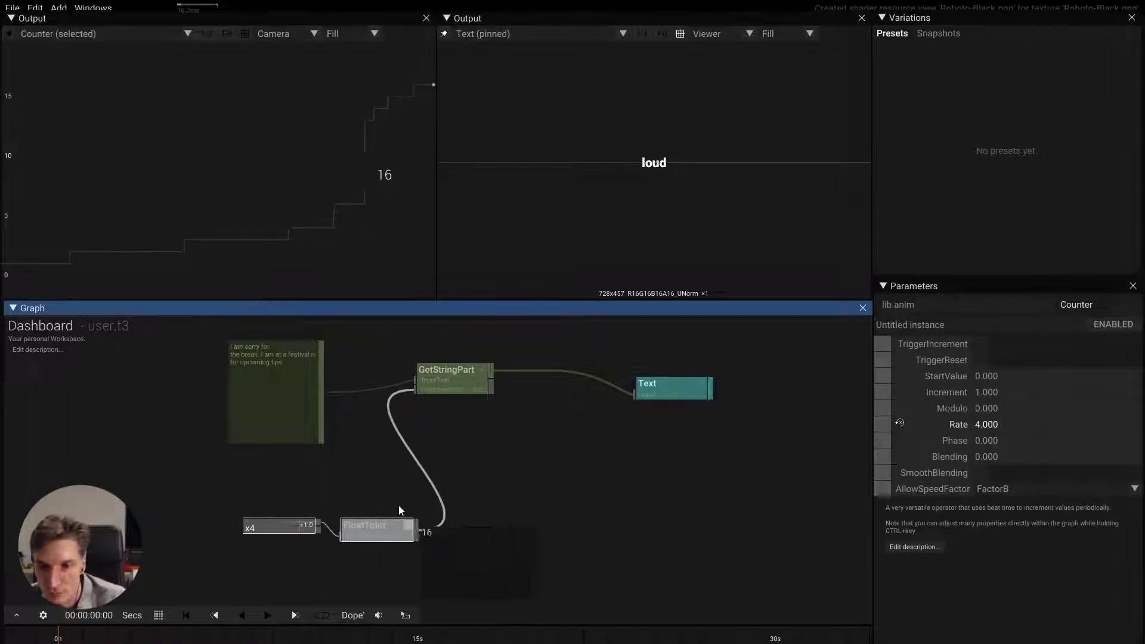
{"action": "left_click", "coordinate": [400, 510]}
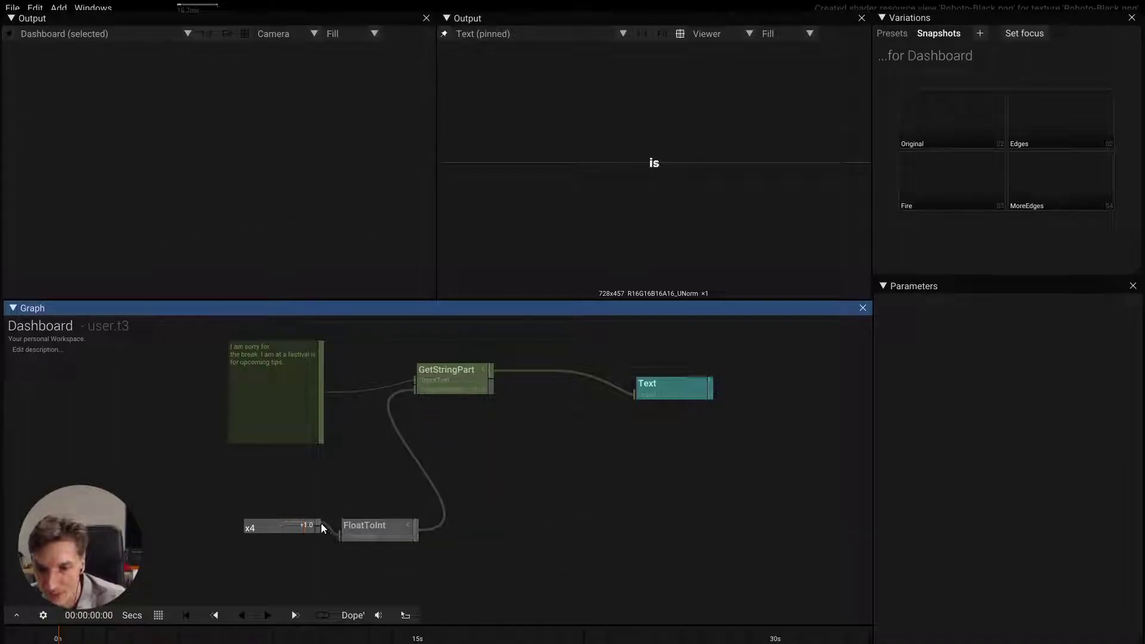
Add a TriggerAnim fired by FloatToInt's output and wire it into the Text node
{"action": "left_click_drag", "start_coordinate": [415, 531], "coordinate": [540, 559]}
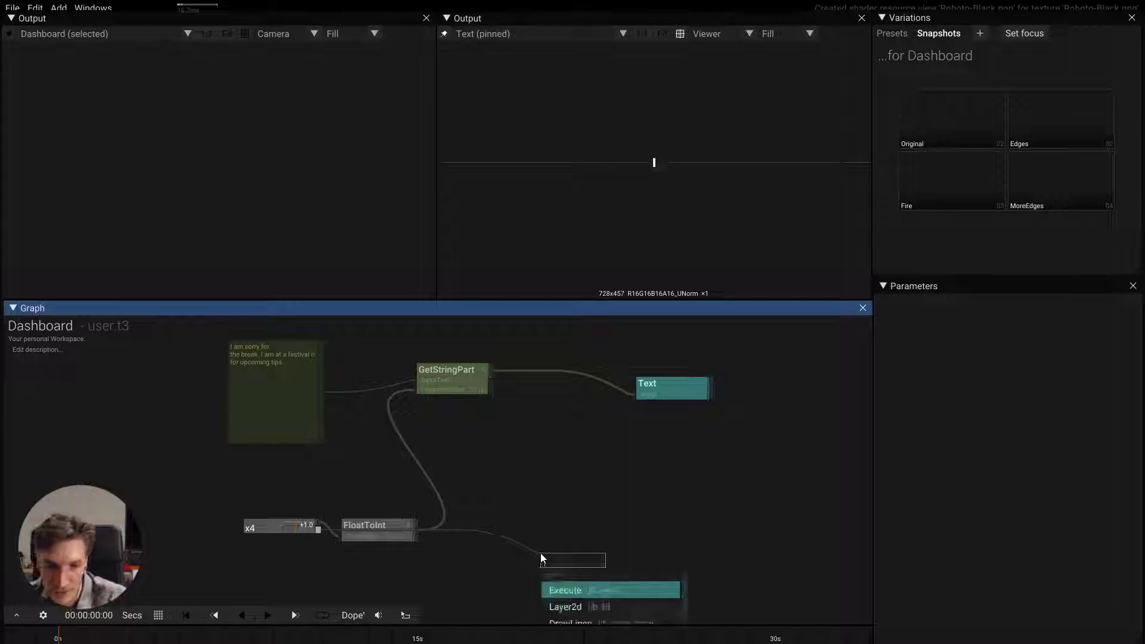
{"action": "type", "text": "trig"}
{"action": "key", "text": "Return"}
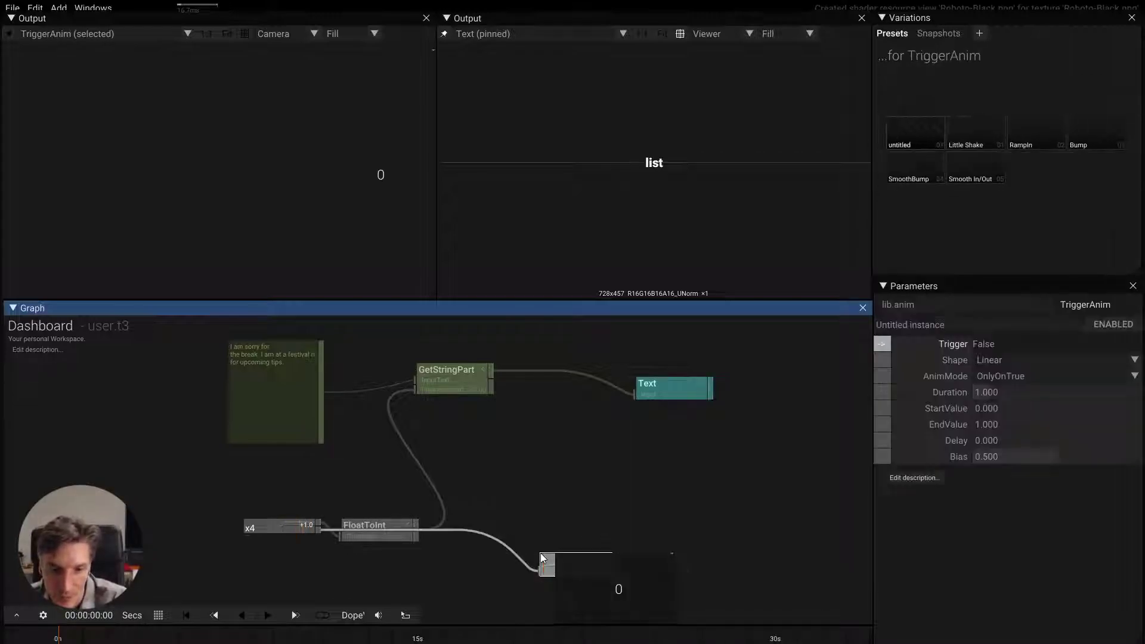
{"action": "mouse_move", "coordinate": [618, 553]}
{"action": "left_mouse_down"}
{"action": "mouse_move", "coordinate": [628, 546]}
{"action": "mouse_move", "coordinate": [628, 403]}
{"action": "left_mouse_up"}
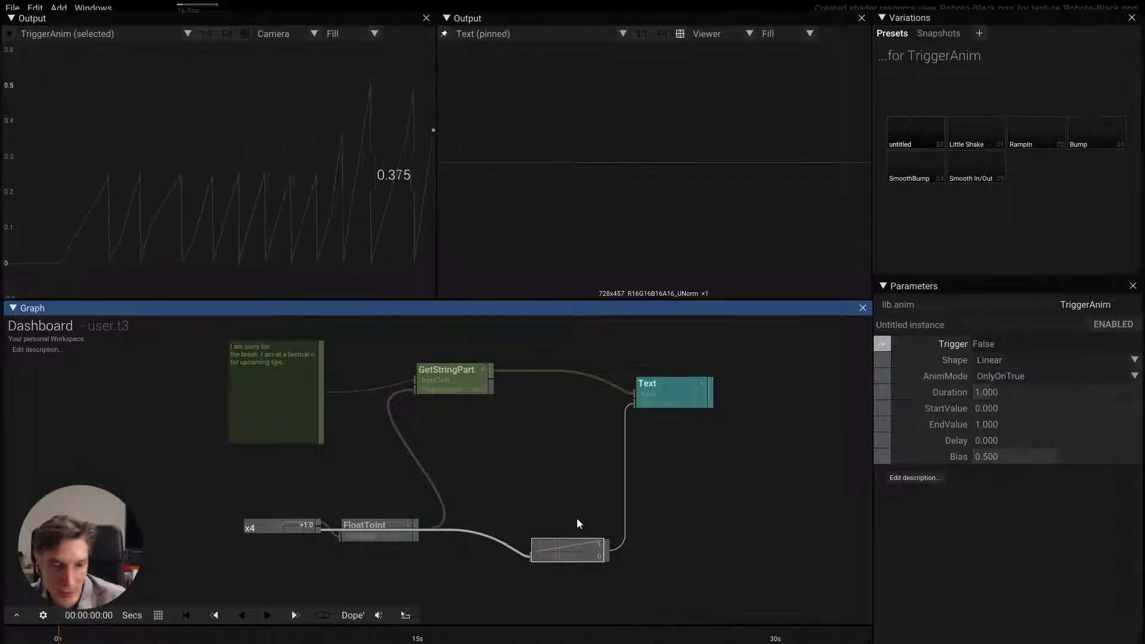
Set the TriggerAnim EndValue to 400 and StartValue to 500
{"action": "left_click", "coordinate": [996, 424]}
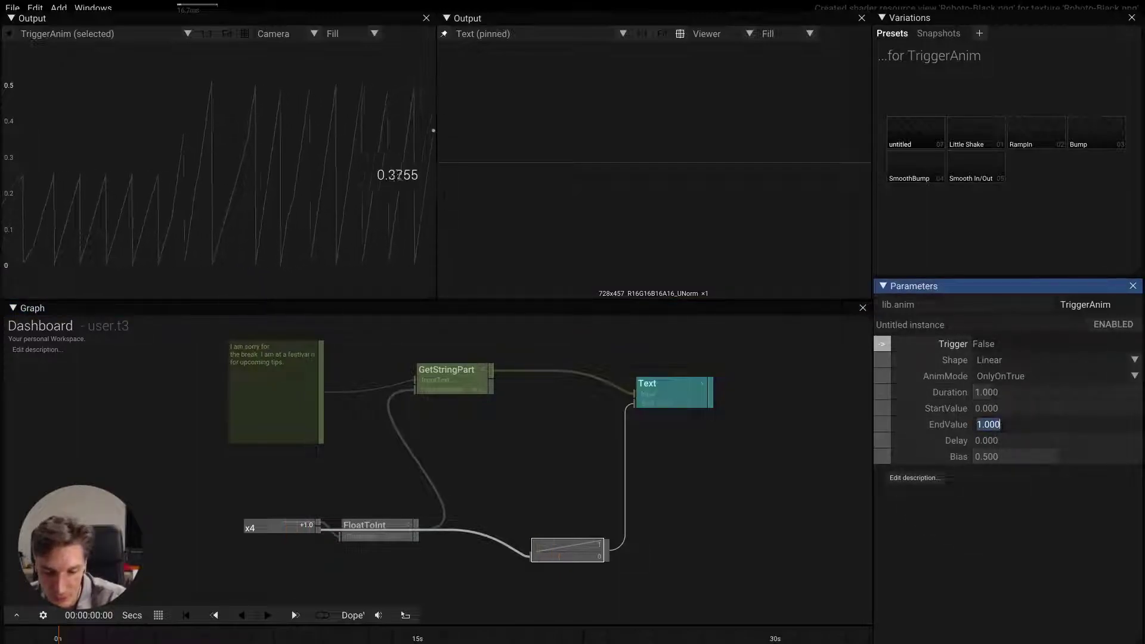
{"action": "type", "text": "400"}
{"action": "left_click", "coordinate": [1021, 409]}
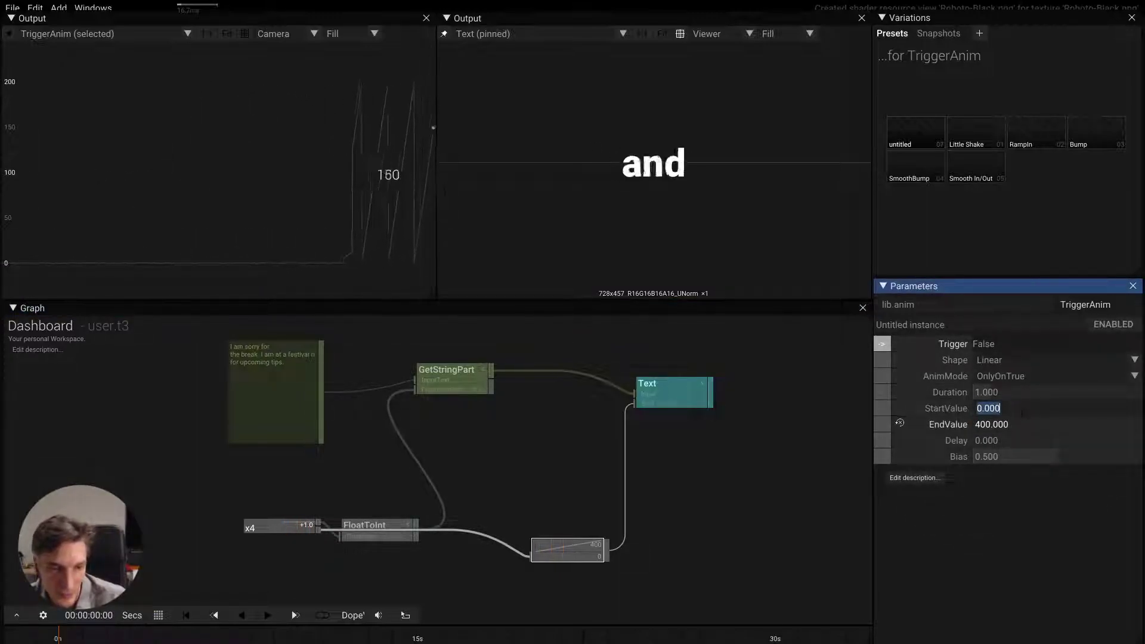
{"action": "type", "text": "500"}
{"action": "key", "text": "Return"}
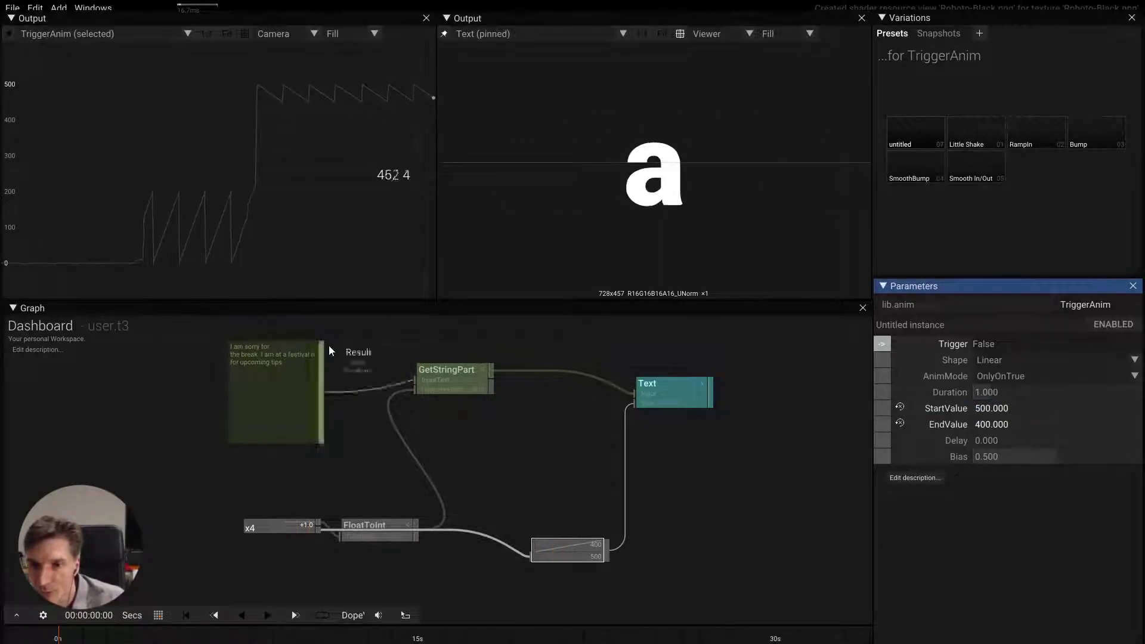
Insert a ToUpperCase node between GetStringPart and Text so words render in capitals
{"action": "left_click_drag", "start_coordinate": [464, 386], "coordinate": [453, 374]}
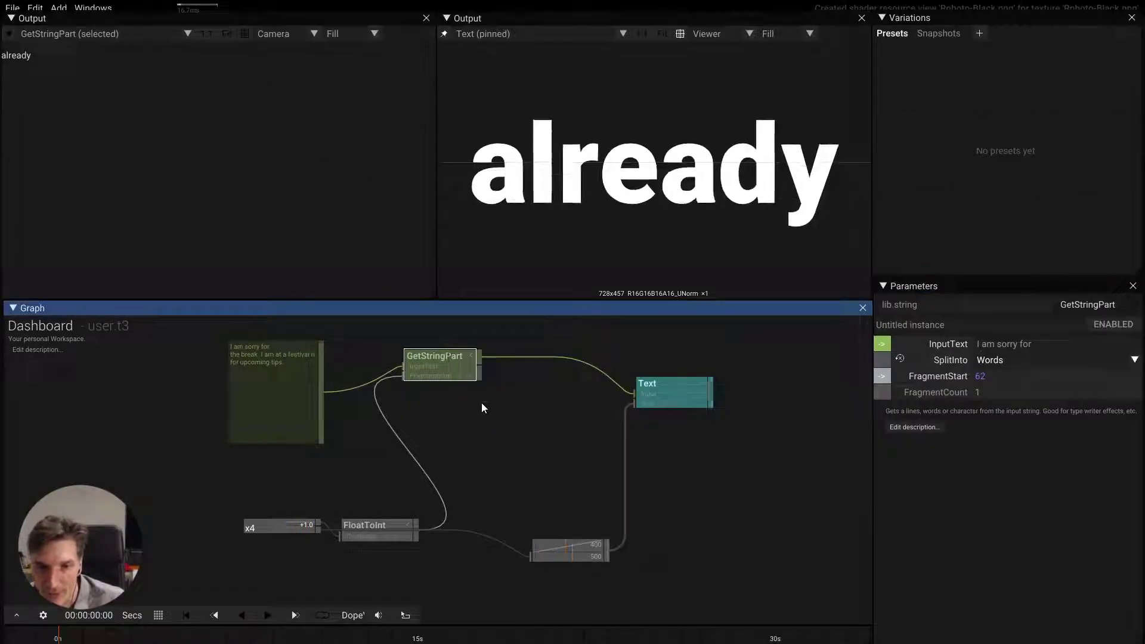
{"action": "key", "text": "Tab"}
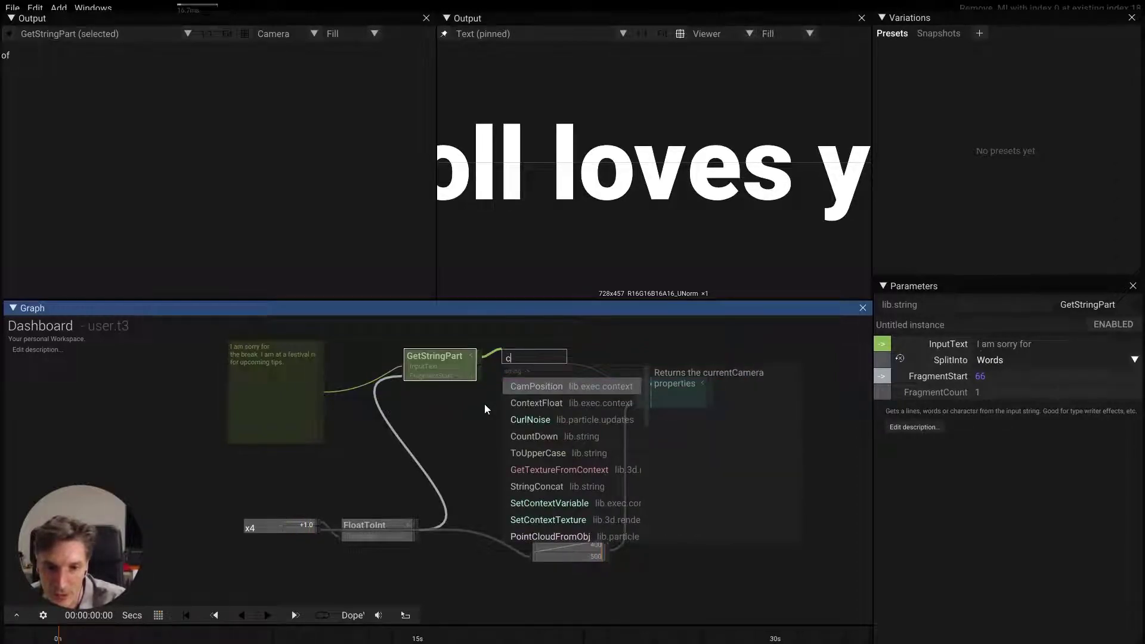
{"action": "key", "text": "Down"}
{"action": "key", "text": "Down"}
{"action": "key", "text": "Down"}
{"action": "key", "text": "Return"}
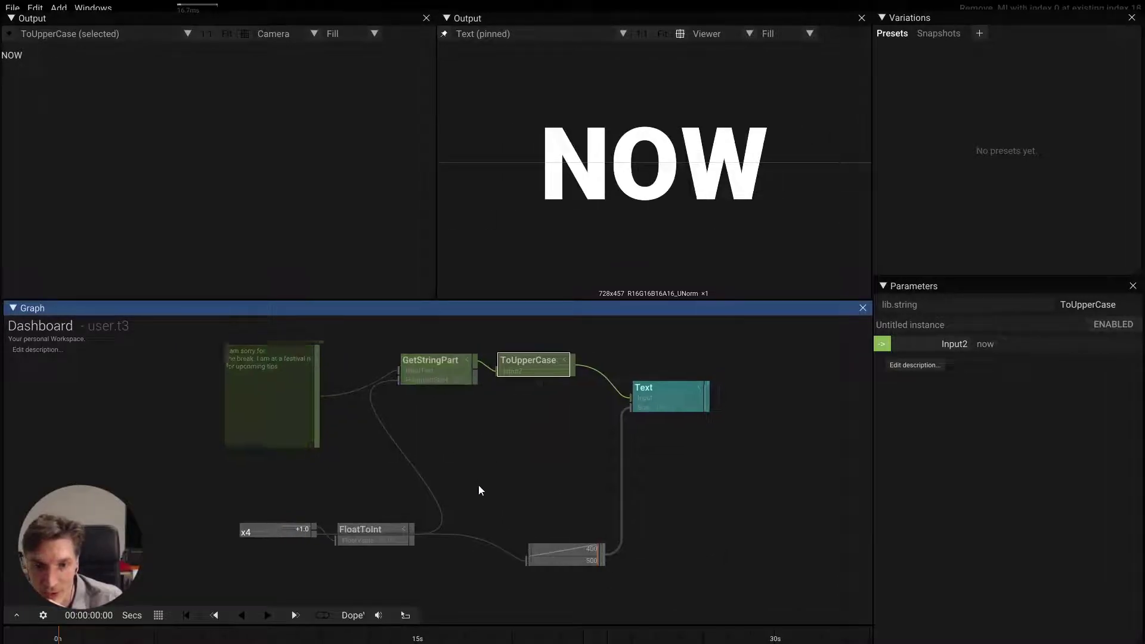
Add a RandomString node in free space above the existing nodes
{"action": "left_click_drag", "start_coordinate": [479, 485], "coordinate": [368, 393]}
{"action": "double_click", "coordinate": [375, 360]}
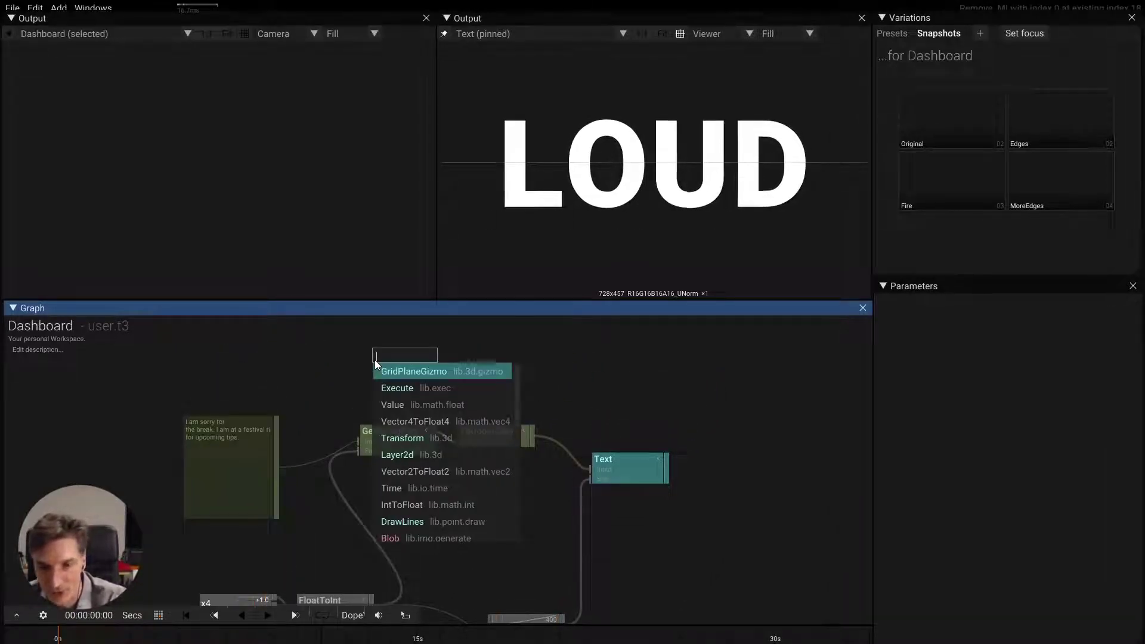
{"action": "type", "text": "rand"}
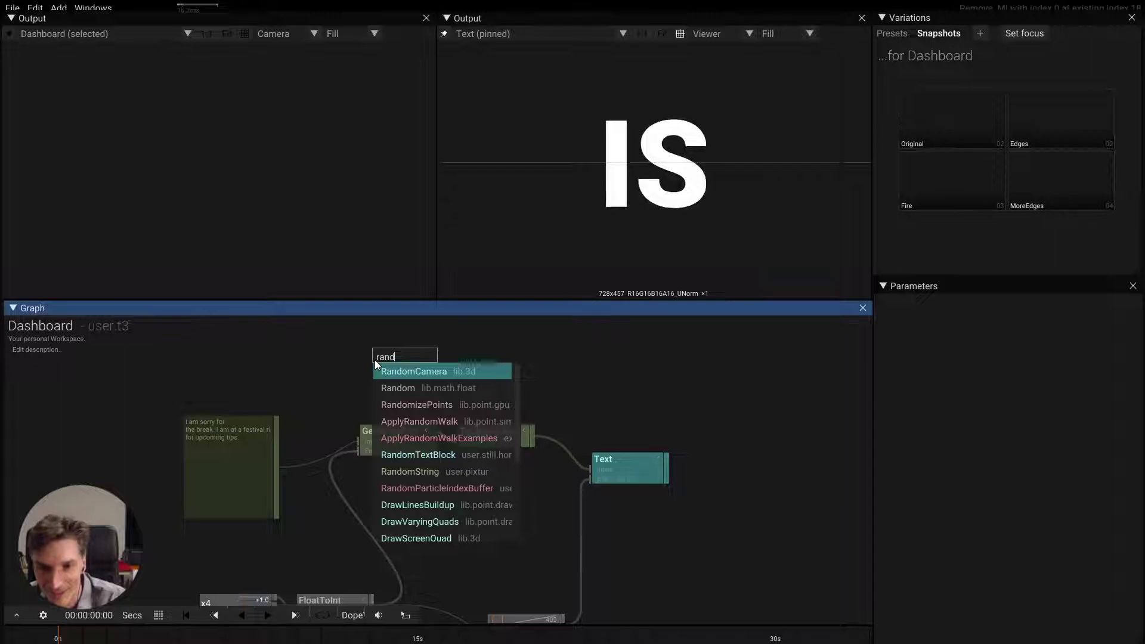
{"action": "key", "text": "Down"}
{"action": "key", "text": "Down"}
{"action": "key", "text": "Down"}
{"action": "key", "text": "Down"}
{"action": "key", "text": "Down"}
{"action": "key", "text": "Down"}
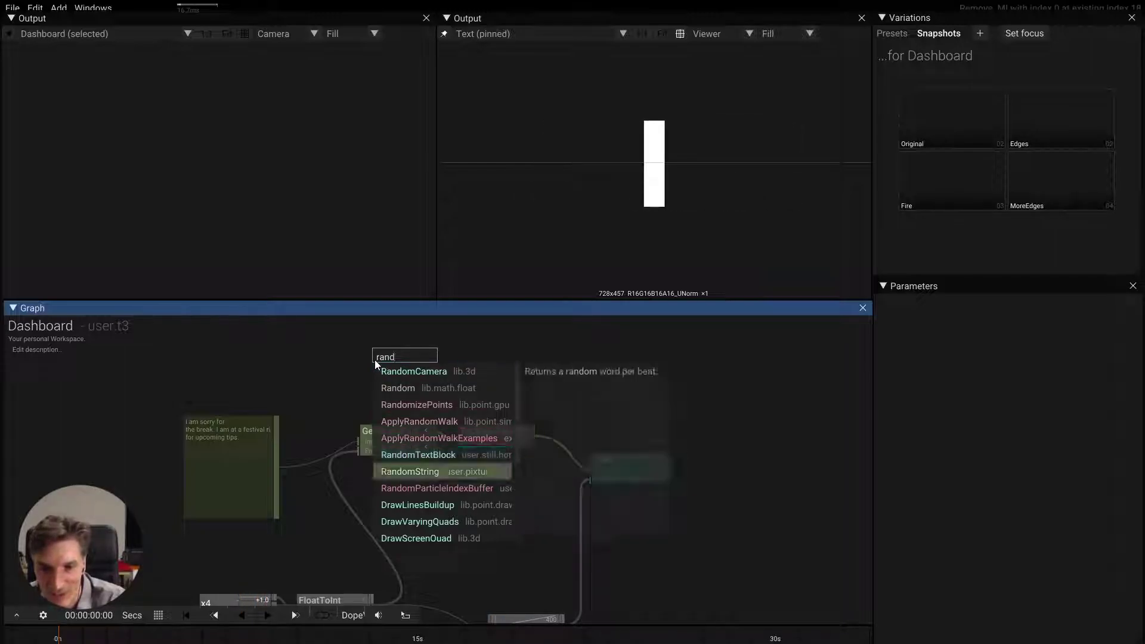
{"action": "key", "text": "Return"}
Inspect RandomString's contents, then wire its output into the Text node
{"action": "double_click", "coordinate": [378, 357]}
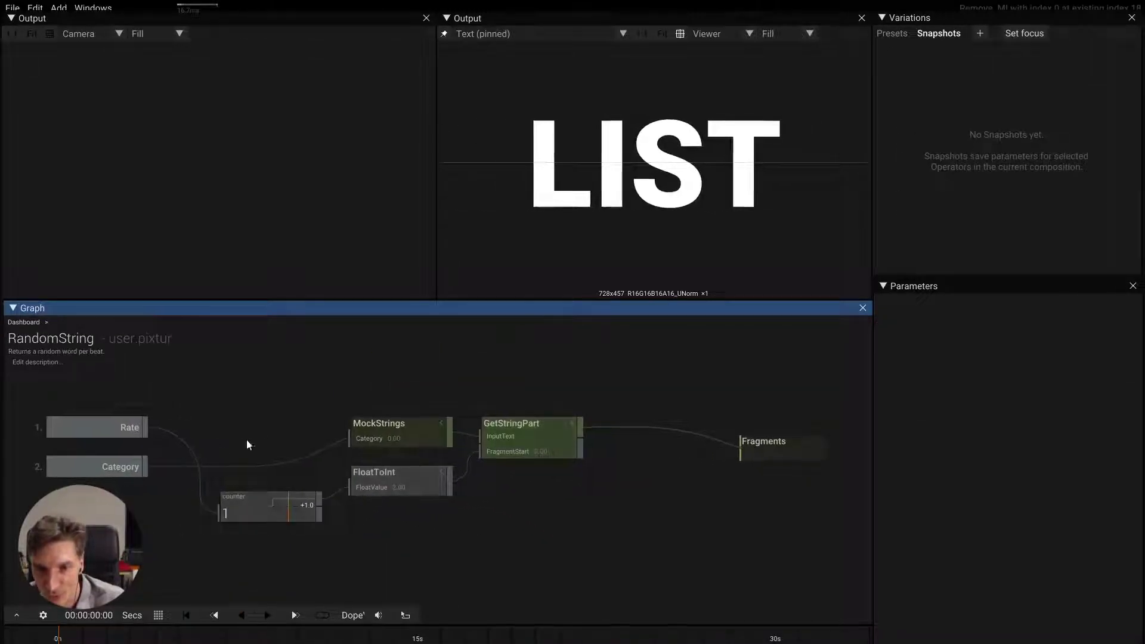
{"action": "key", "text": "u"}
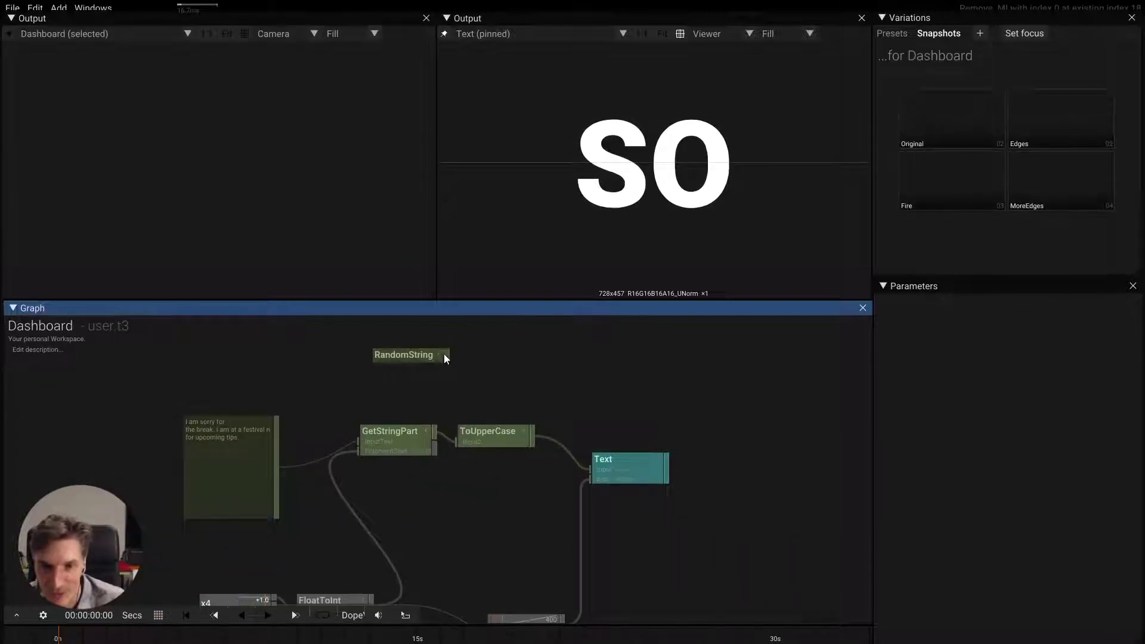
{"action": "left_click_drag", "start_coordinate": [447, 355], "coordinate": [586, 461]}
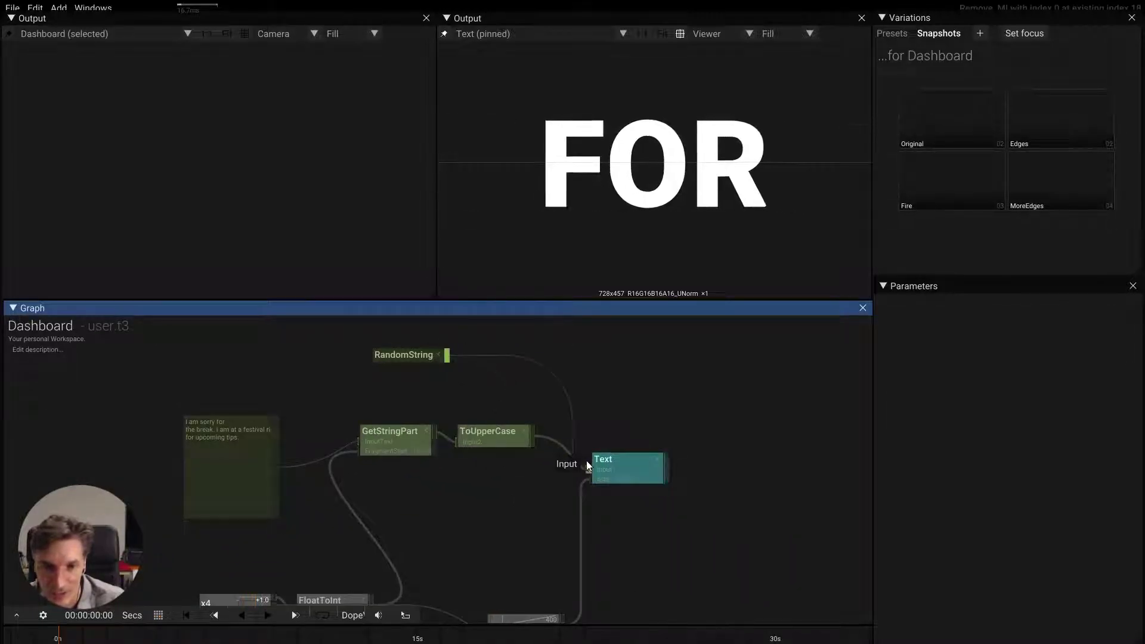
Try RandomString's Drugs and Females categories, then settle on Demogroups
{"action": "left_click", "coordinate": [414, 357]}
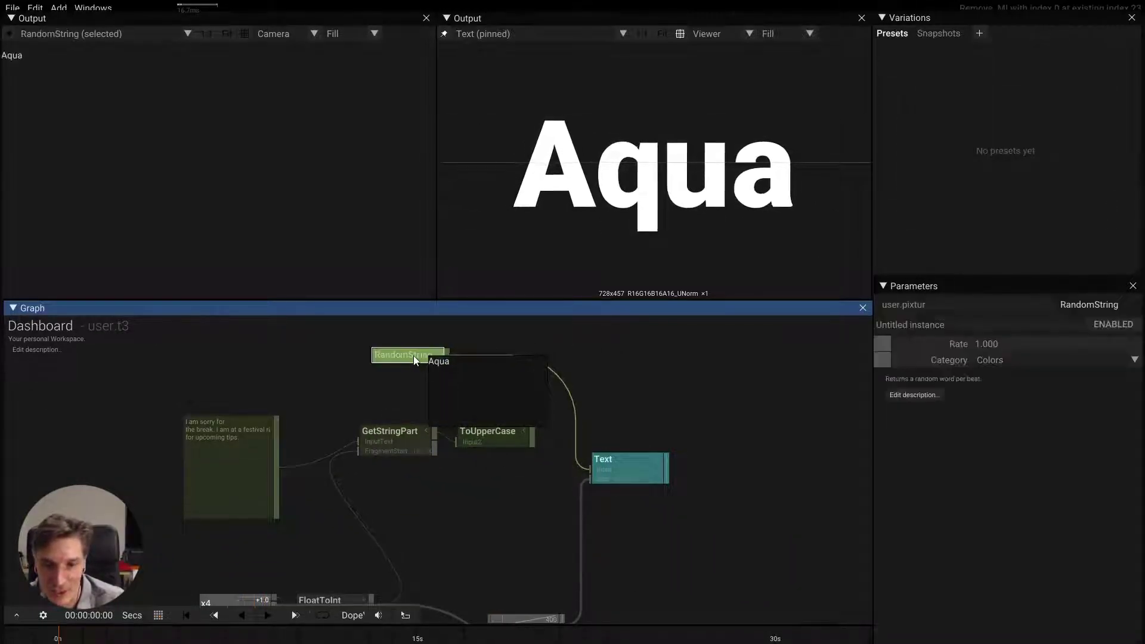
{"action": "left_click", "coordinate": [998, 359]}
{"action": "left_click", "coordinate": [999, 384]}
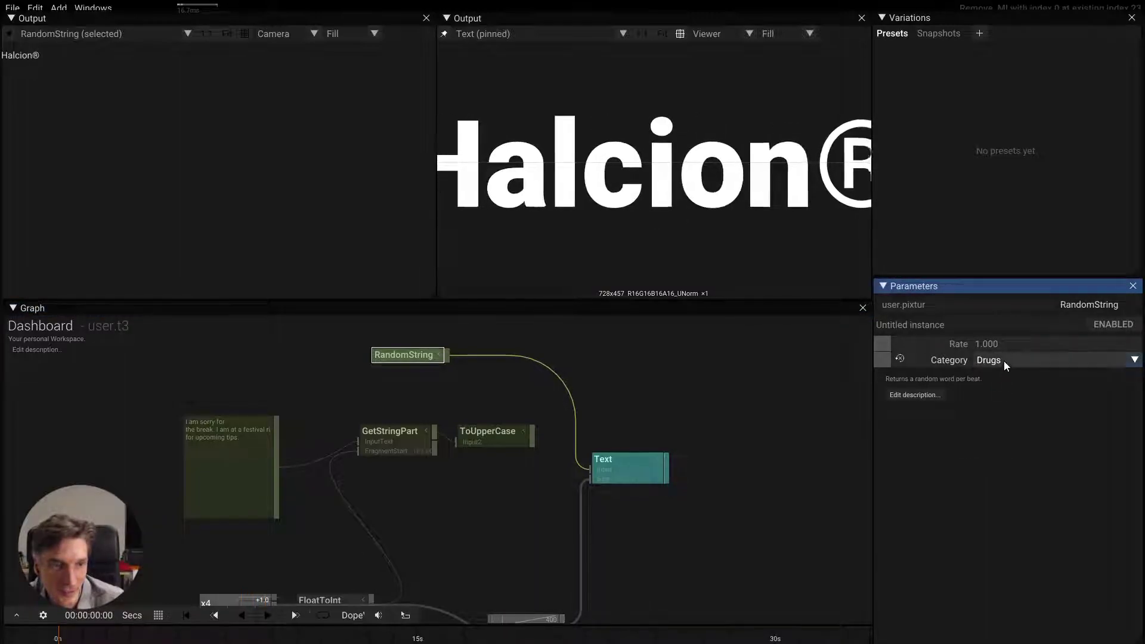
{"action": "left_click", "coordinate": [1004, 360]}
{"action": "left_click", "coordinate": [996, 384]}
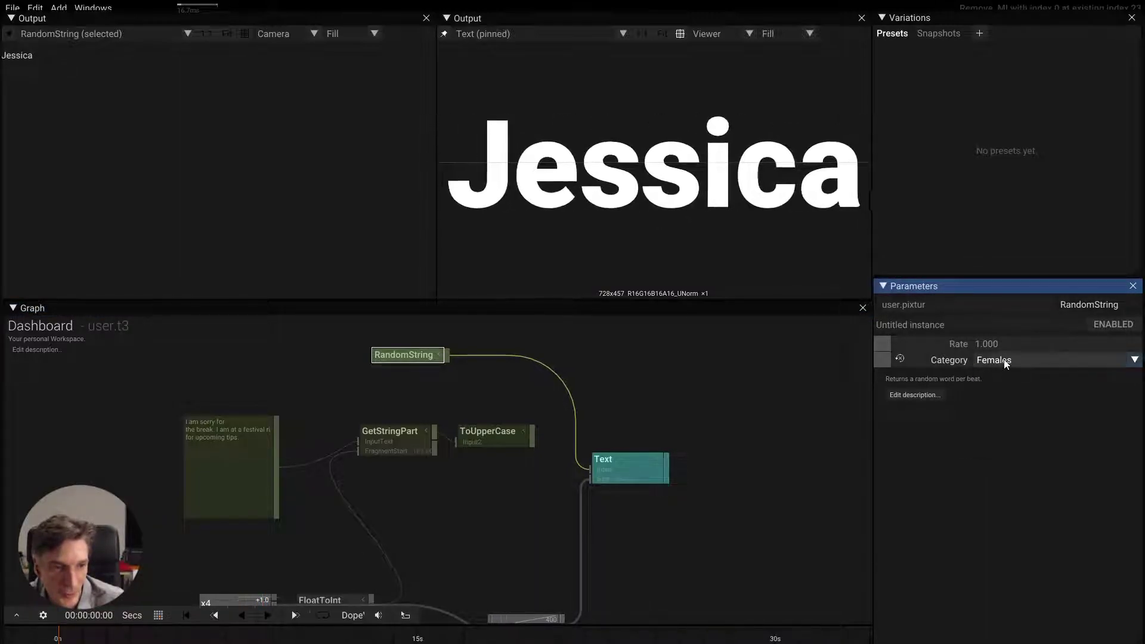
{"action": "left_click", "coordinate": [1002, 361]}
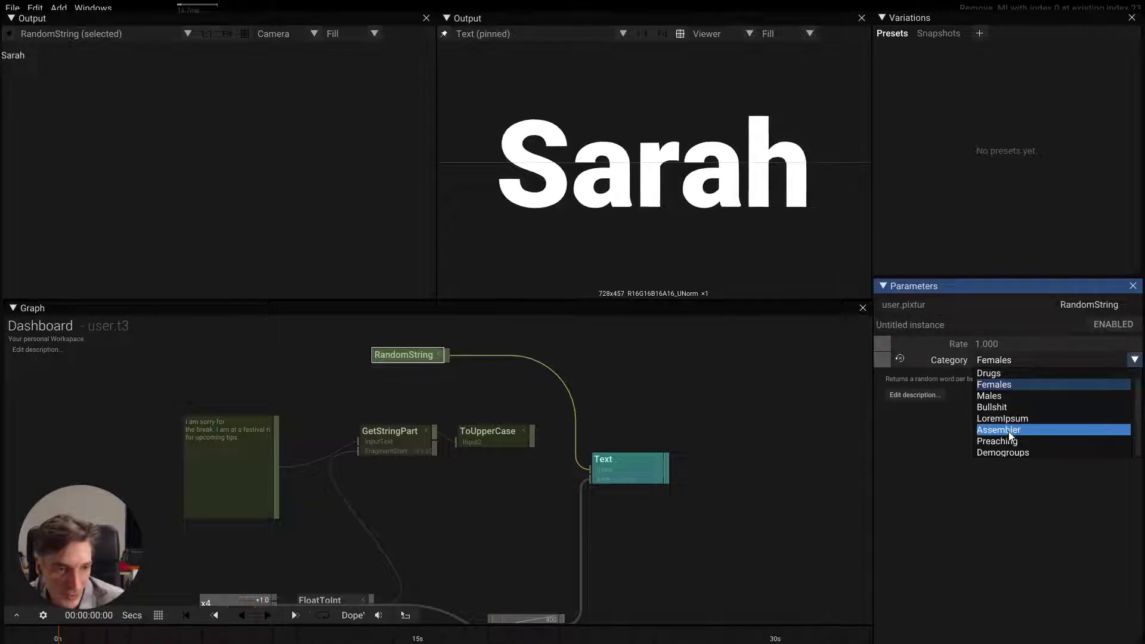
{"action": "left_click", "coordinate": [1010, 452]}
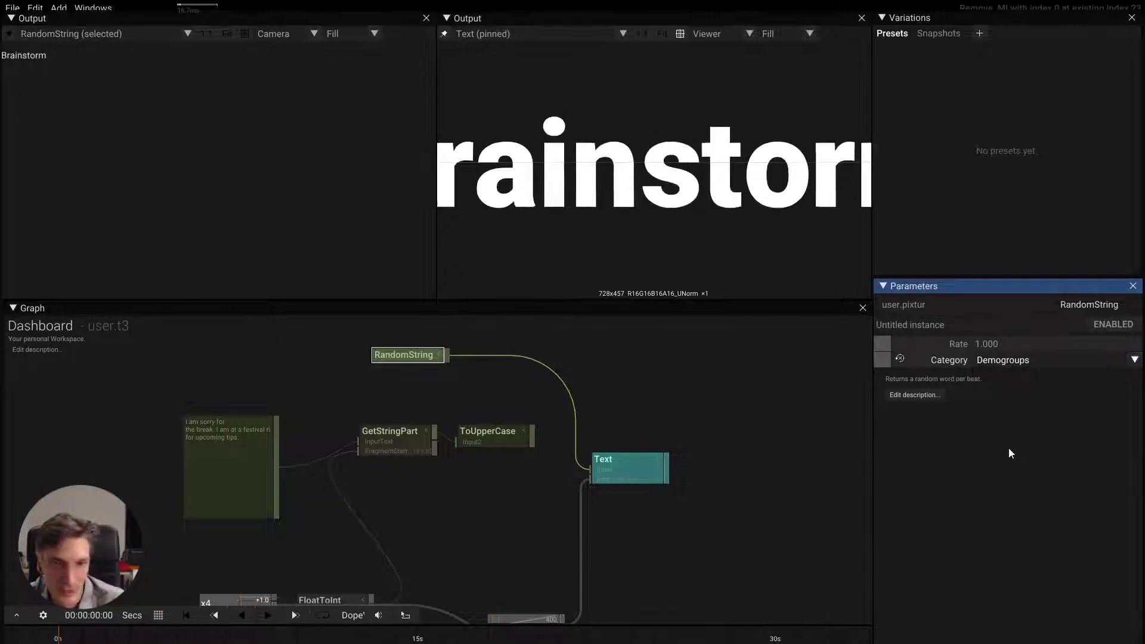
{"action": "left_click_drag", "start_coordinate": [613, 564], "coordinate": [617, 476]}
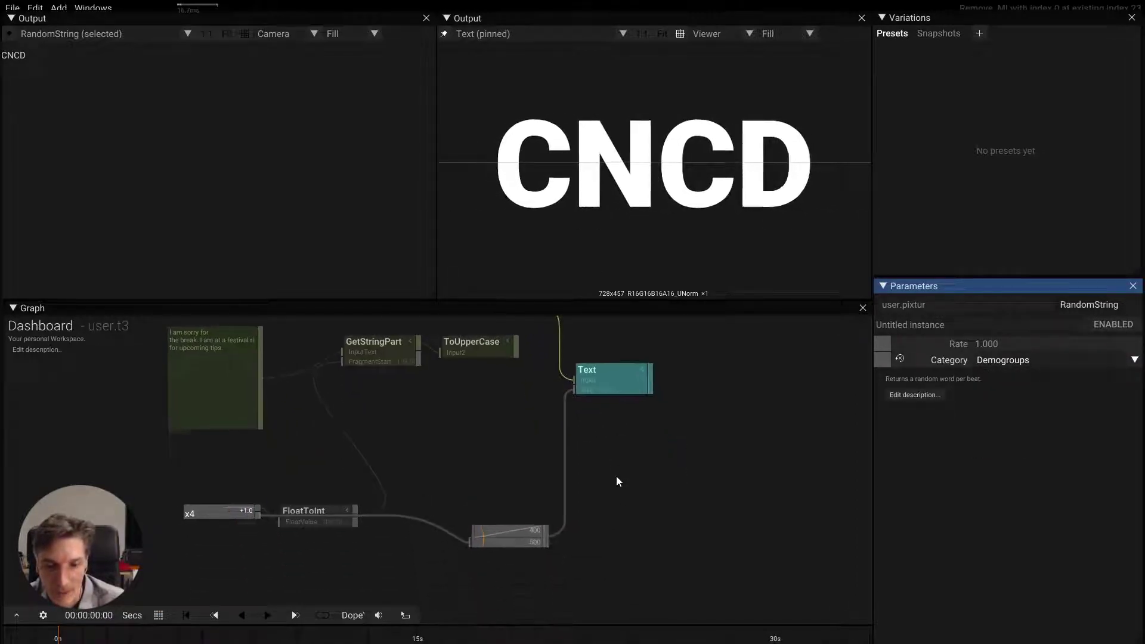
{"action": "scroll", "coordinate": [624, 489], "scroll_direction": "down", "scroll_amount": 2}
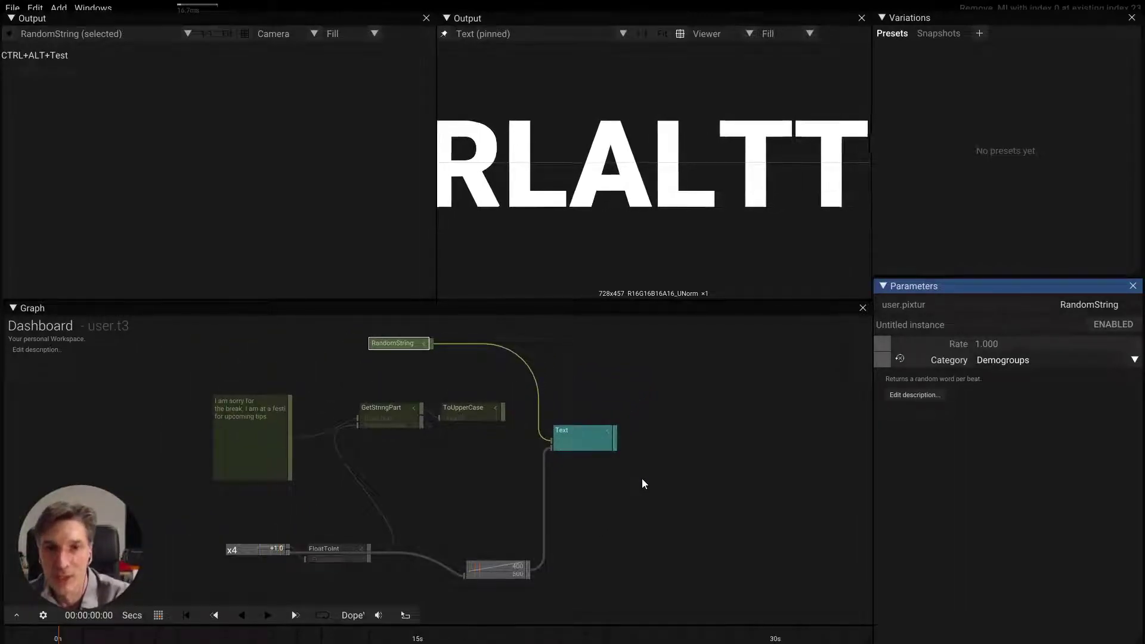